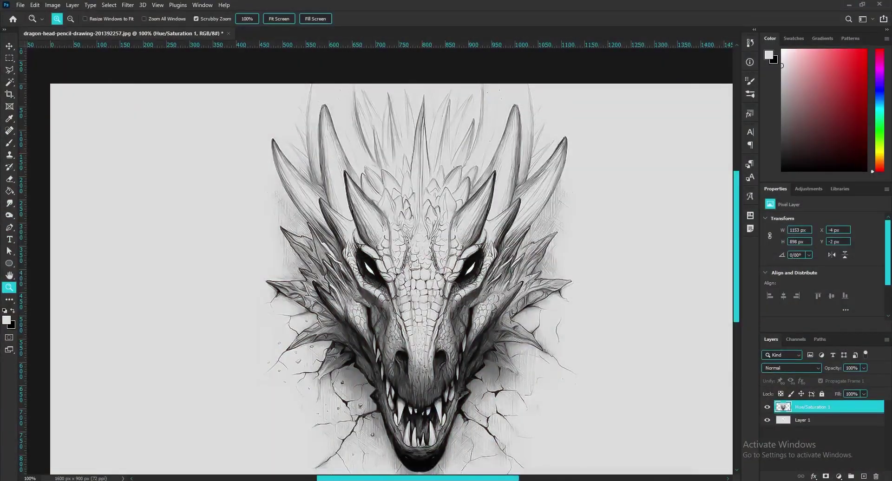
# Add an Exposure adjustment layer set to about -3.05 to darken the whole dragon drawing
pyautogui.click(839, 477)
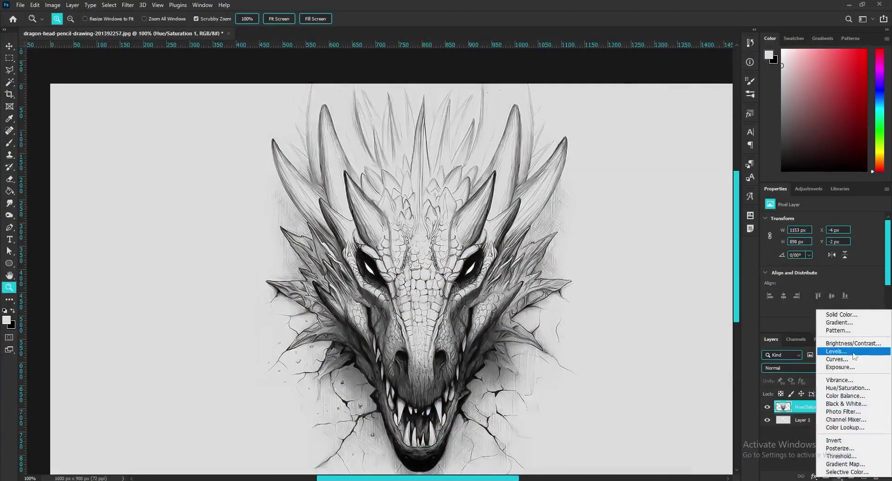
pyautogui.click(840, 367)
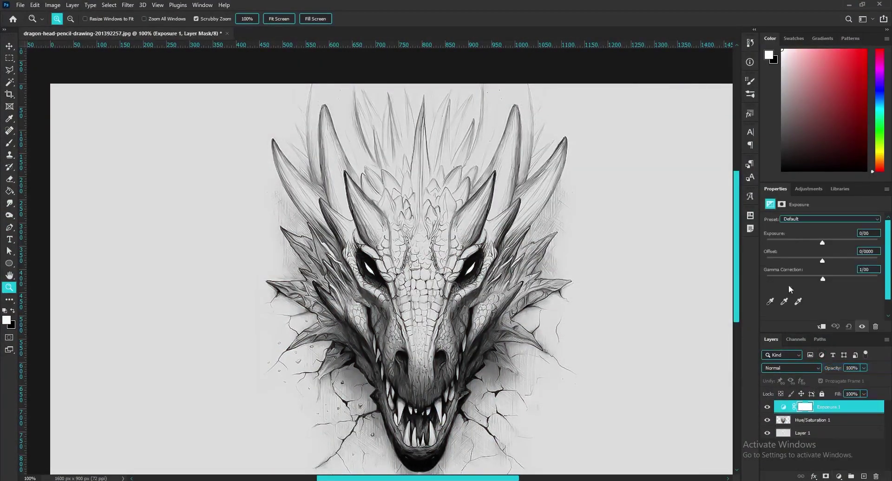
pyautogui.moveTo(801, 241); pyautogui.dragTo(793, 241)
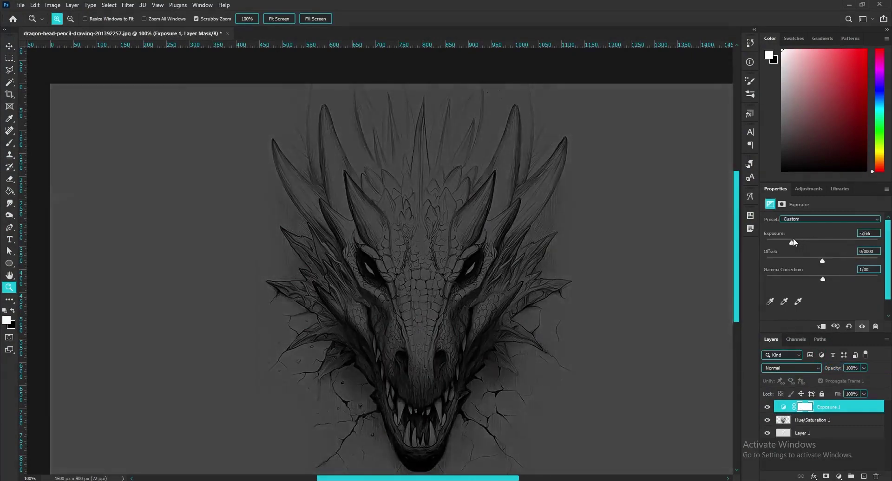
pyautogui.click(838, 476)
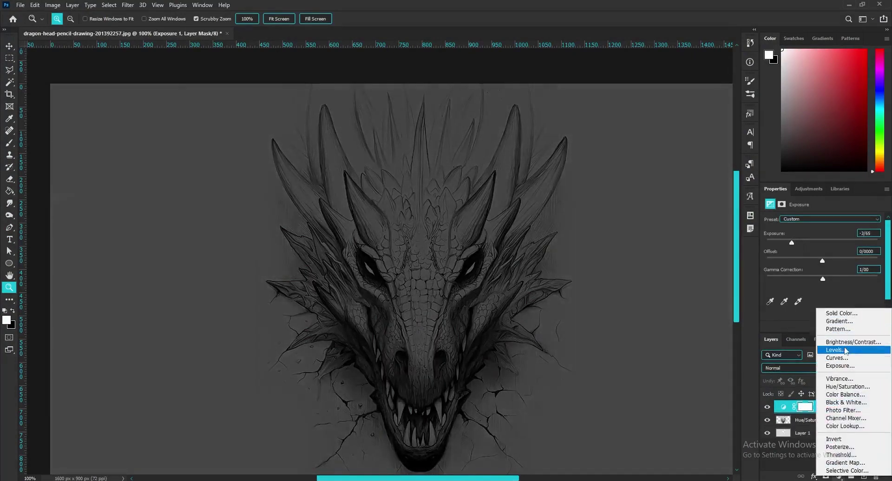
# Add a saturated blue Solid Color fill layer and invert its mask to hide it
pyautogui.click(840, 313)
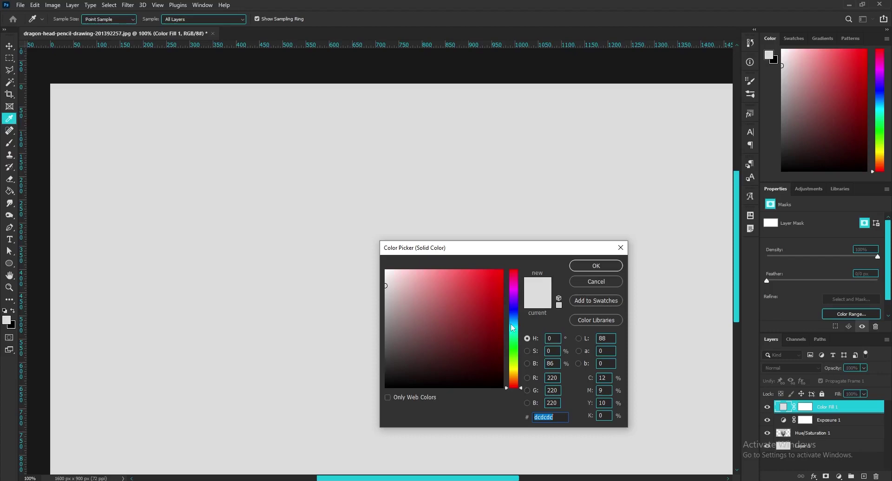
pyautogui.moveTo(512, 328); pyautogui.dragTo(513, 318)
pyautogui.click(499, 276)
pyautogui.click(595, 265)
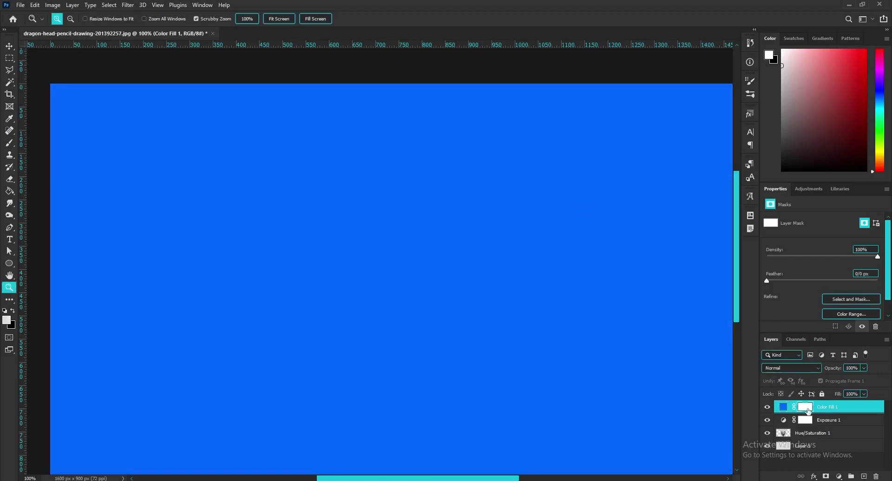
pyautogui.hotkey('ctrl', 'i')
# Zoom in and brush white on the mask so blue shows in both eyes
pyautogui.click(457, 279)
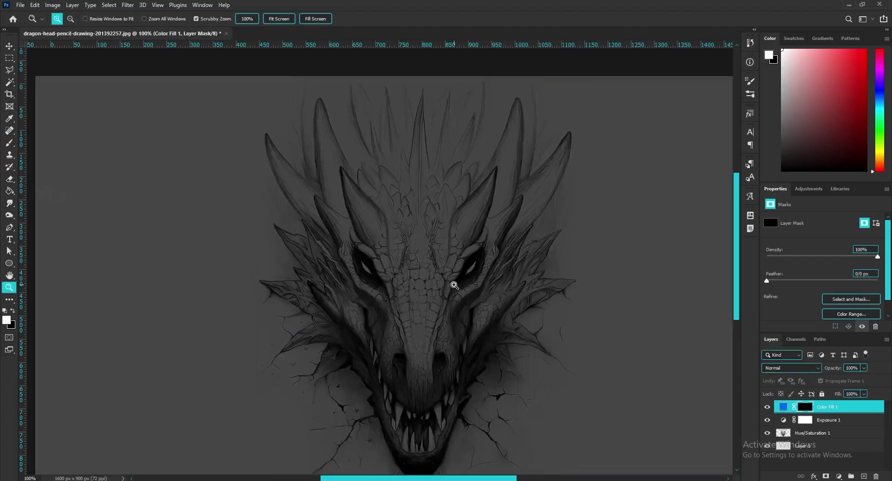
pyautogui.click(449, 260)
pyautogui.click(9, 143)
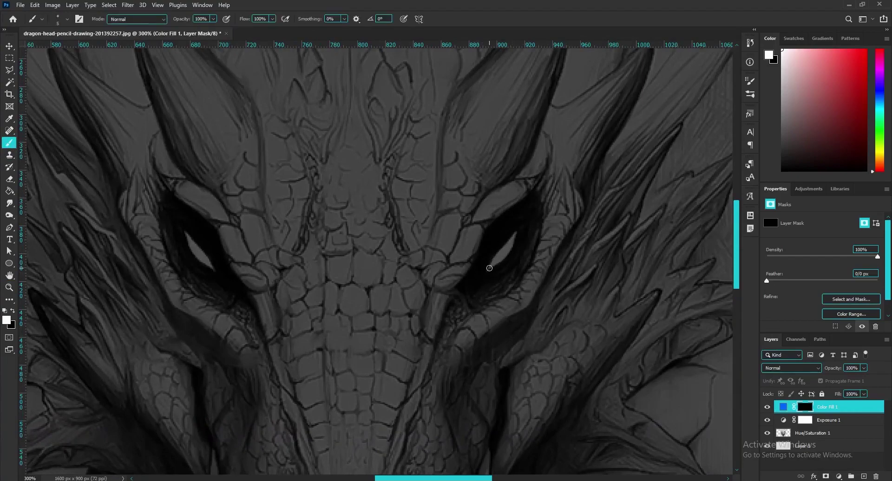
pyautogui.moveTo(489, 268); pyautogui.dragTo(513, 239)
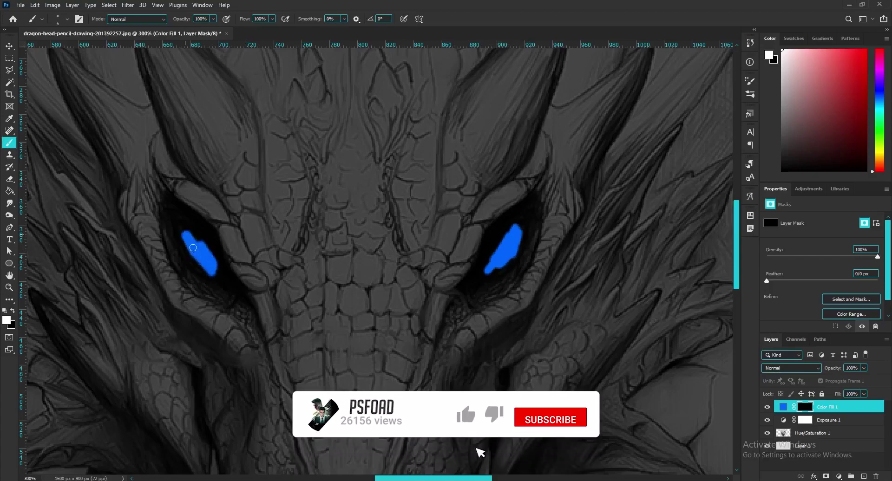
# Split Color Fill 1's Underlying Layer black Blend If slider to keep blue off dark areas
pyautogui.click(859, 406)
pyautogui.doubleClick(860, 407)
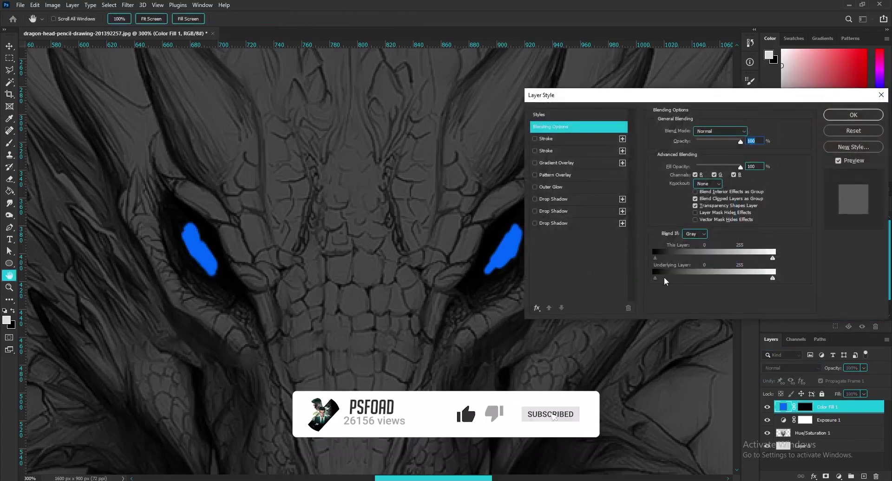
pyautogui.moveTo(659, 277)
pyautogui.mouseDown()
pyautogui.moveTo(688, 283)
pyautogui.moveTo(675, 285)
pyautogui.mouseUp()
pyautogui.press('Return')
# Brush white on the Color Fill 1 mask to make four horns glow blue
pyautogui.press('b')
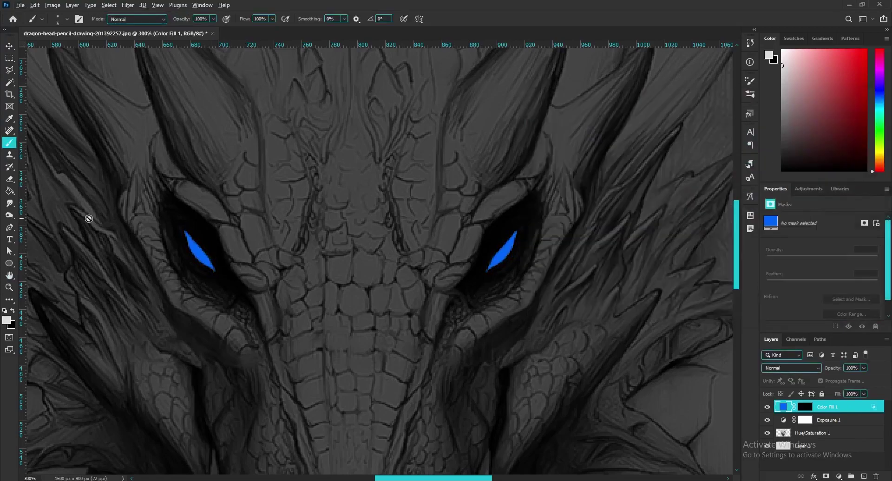
pyautogui.scroll(3, 88, 215)
pyautogui.scroll(2, 54, 223)
pyautogui.scroll(1, 109, 206)
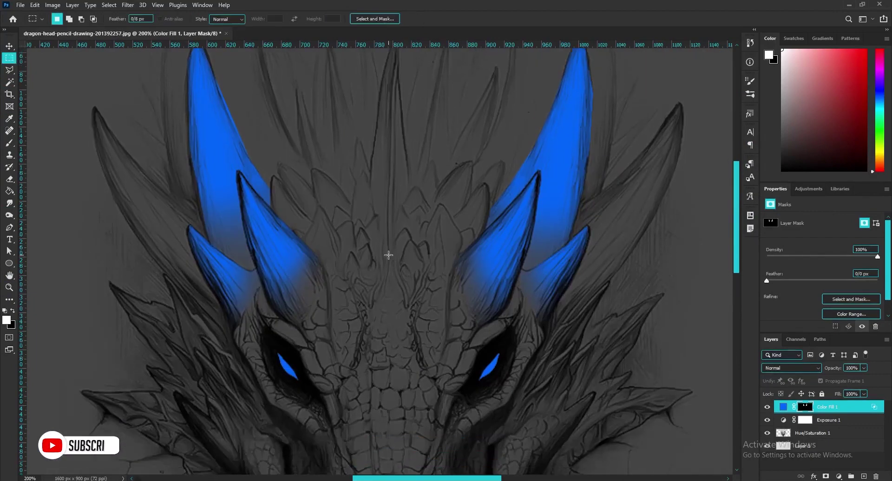
pyautogui.scroll(1, 427, 236)
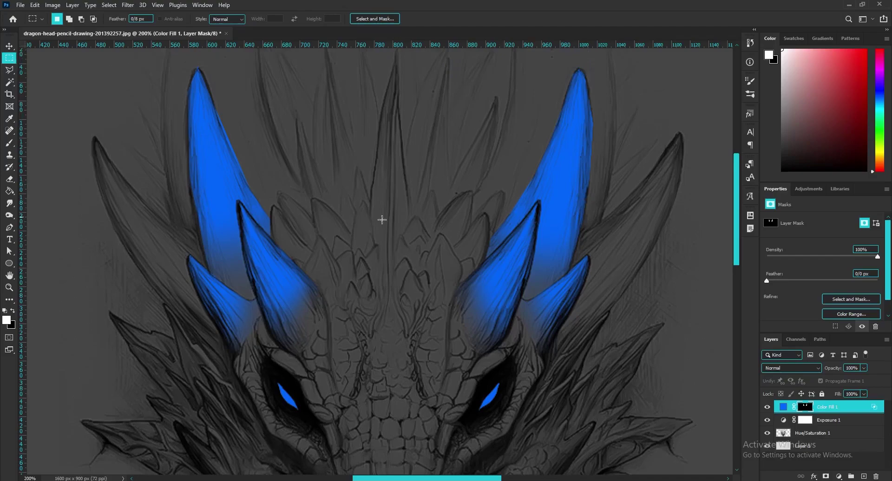
# Add a second Exposure layer at about +1.65, clipped to Color Fill 1, and select its mask
pyautogui.click(839, 477)
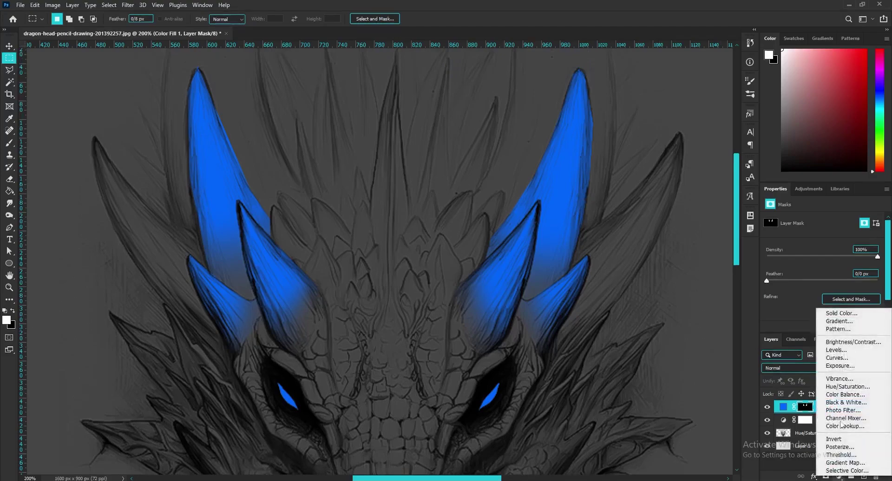
pyautogui.click(840, 366)
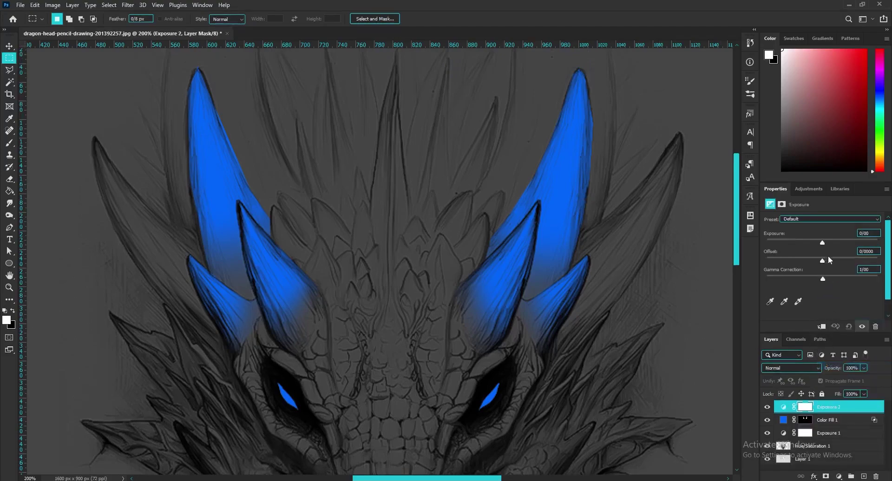
pyautogui.moveTo(822, 243); pyautogui.dragTo(839, 242)
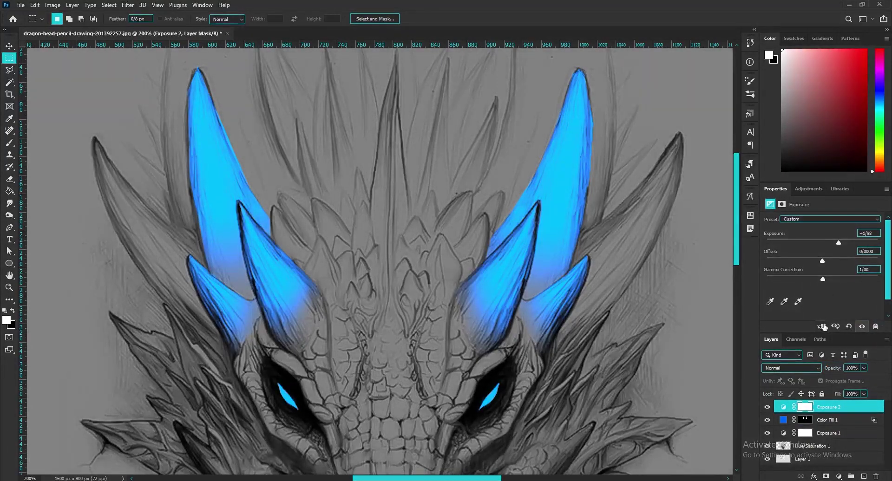
pyautogui.click(822, 326)
pyautogui.moveTo(838, 243); pyautogui.dragTo(877, 240)
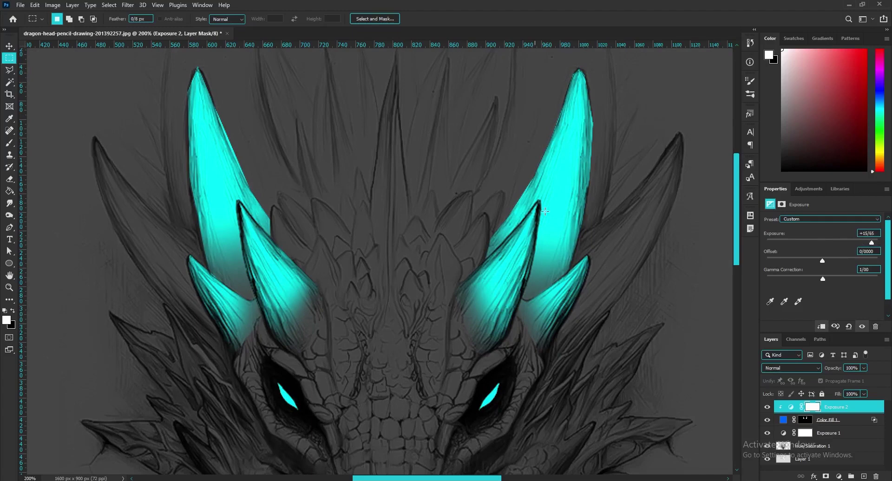
pyautogui.click(811, 408)
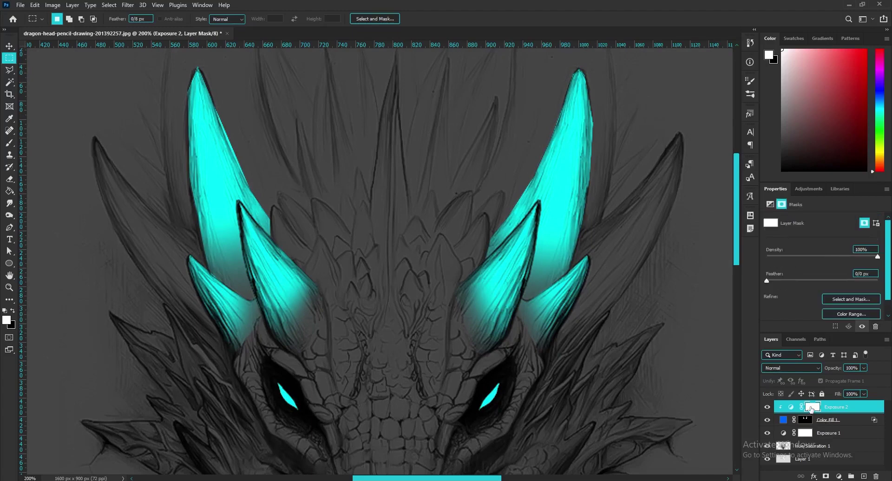
# Invert the Exposure 2 mask and paint the bright glow back into the left eye
pyautogui.hotkey('ctrl', 'i')
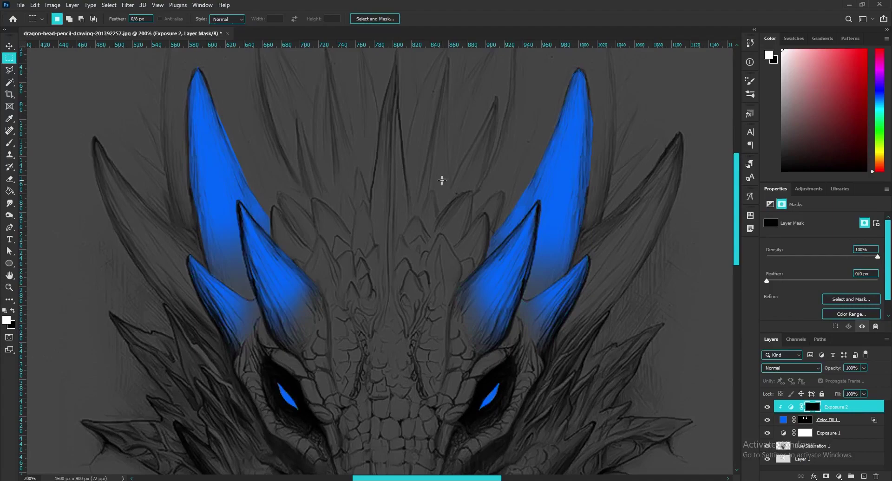
pyautogui.scroll(-2, 76, 201)
pyautogui.scroll(-1, 76, 201)
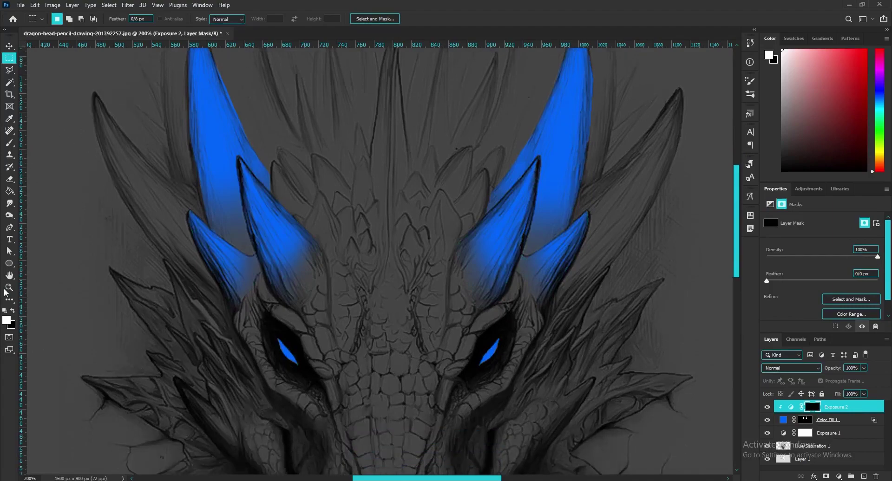
pyautogui.press('z')
pyautogui.click(240, 356)
pyautogui.click(10, 143)
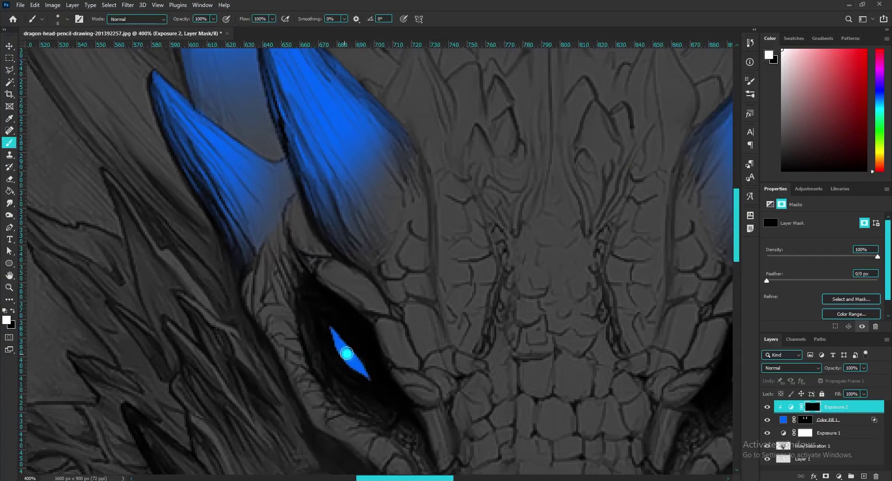
pyautogui.moveTo(347, 354); pyautogui.dragTo(347, 357)
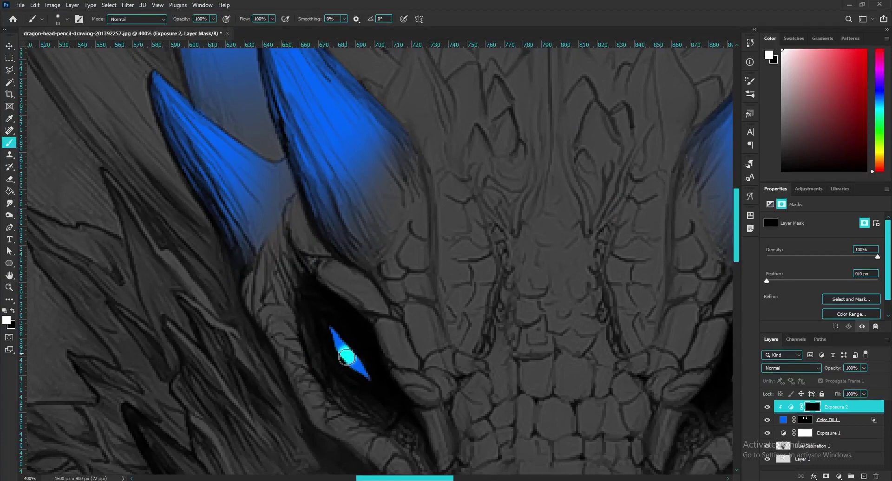
# At 34% brush opacity, paint cyan highlights along the upper horns
pyautogui.press('3')
pyautogui.press('4')
pyautogui.hscroll(10, 434, 460)
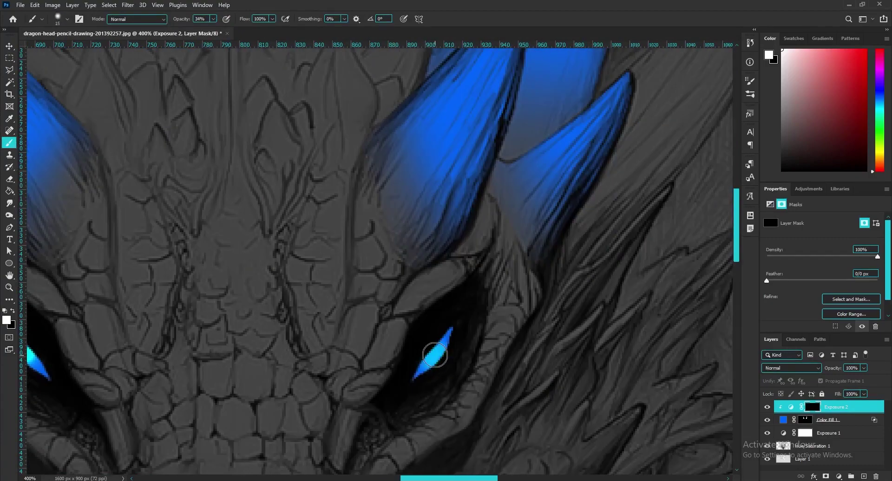
pyautogui.scroll(5, 435, 355)
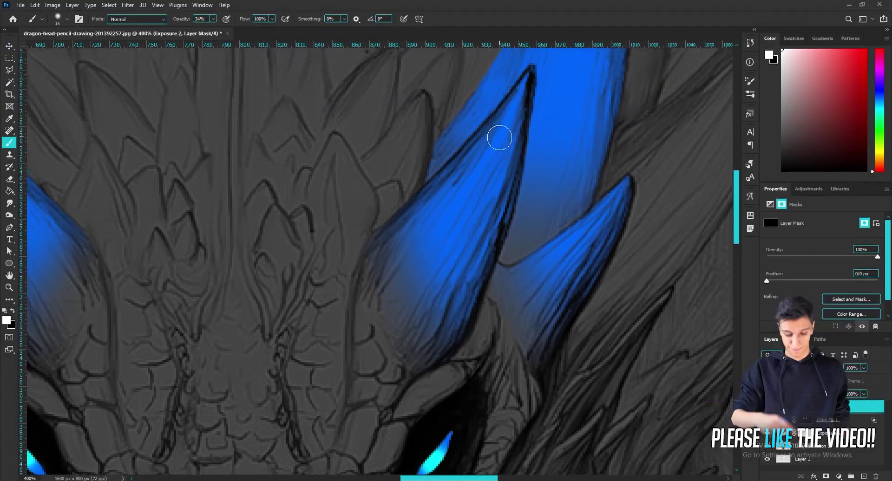
pyautogui.press('[')
pyautogui.press('[')
pyautogui.moveTo(499, 138)
pyautogui.mouseDown()
pyautogui.moveTo(446, 258)
pyautogui.moveTo(489, 140)
pyautogui.moveTo(458, 198)
pyautogui.mouseUp()
pyautogui.scroll(1, 563, 295)
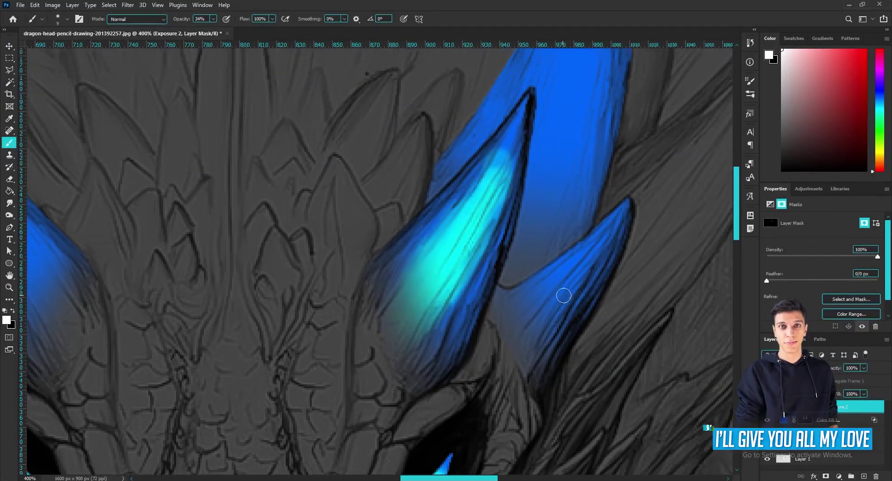
pyautogui.moveTo(563, 295)
pyautogui.mouseDown()
pyautogui.moveTo(538, 295)
pyautogui.moveTo(534, 318)
pyautogui.mouseUp()
pyautogui.scroll(3, 534, 319)
pyautogui.scroll(3, 534, 319)
pyautogui.press(']')
pyautogui.press(']')
pyautogui.moveTo(582, 195)
pyautogui.mouseDown()
pyautogui.moveTo(595, 217)
pyautogui.moveTo(579, 293)
pyautogui.moveTo(604, 193)
pyautogui.moveTo(577, 351)
pyautogui.moveTo(610, 209)
pyautogui.moveTo(611, 122)
pyautogui.mouseUp()
# Paint cyan highlights along the lower and remaining horns, varying brush size
pyautogui.press('[')
pyautogui.press('[')
pyautogui.hscroll(-5, 610, 122)
pyautogui.scroll(-5, 511, 279)
pyautogui.press(']')
pyautogui.press(']')
pyautogui.moveTo(516, 400)
pyautogui.mouseDown()
pyautogui.moveTo(448, 221)
pyautogui.moveTo(562, 404)
pyautogui.mouseUp()
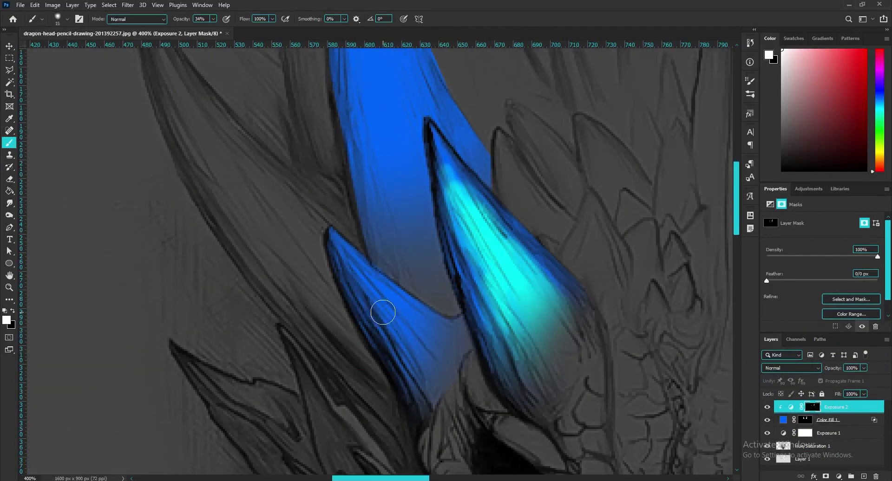
pyautogui.moveTo(383, 312); pyautogui.dragTo(418, 371)
pyautogui.scroll(5, 395, 279)
pyautogui.press('[')
pyautogui.press('[')
pyautogui.moveTo(378, 219); pyautogui.dragTo(353, 130)
pyautogui.moveTo(395, 371)
pyautogui.mouseDown()
pyautogui.moveTo(372, 157)
pyautogui.moveTo(409, 446)
pyautogui.mouseUp()
# Apply a Gaussian Blur of about 4.8 px radius to the glow mask
pyautogui.press('z')
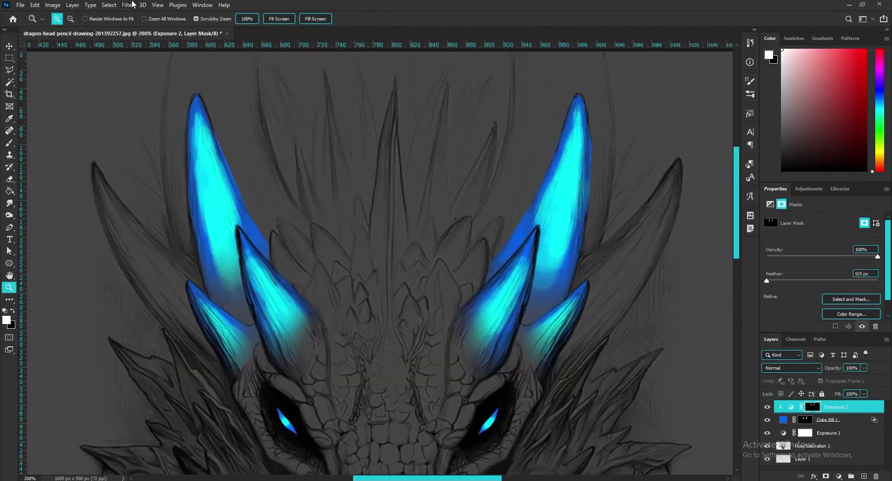
pyautogui.click(132, 5)
pyautogui.moveTo(178, 124)
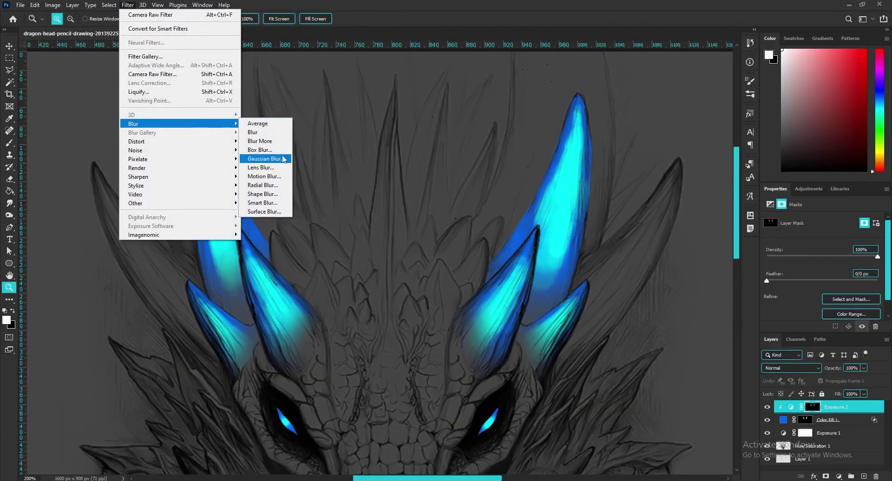
pyautogui.click(265, 159)
pyautogui.moveTo(141, 199); pyautogui.dragTo(128, 198)
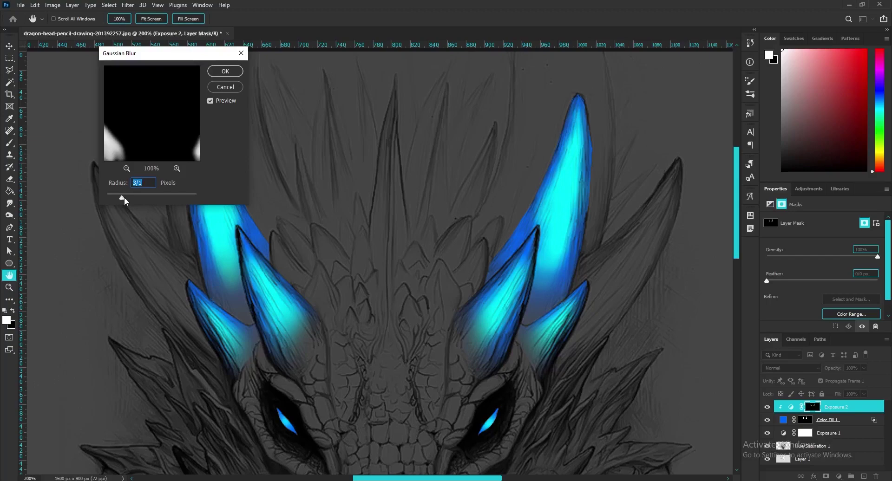
pyautogui.click(226, 71)
# Group Exposure 2, Color Fill 1 and Exposure 1 into Group 1
pyautogui.scroll(-2, 400, 240)
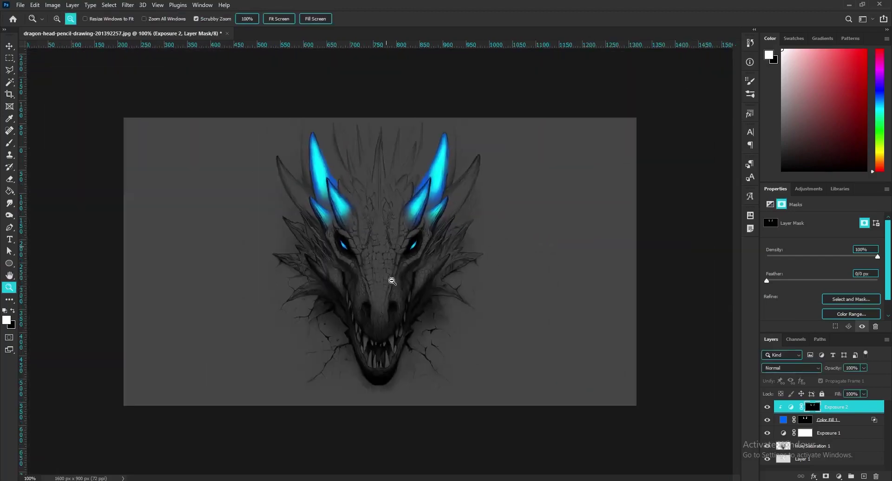
pyautogui.scroll(1, 400, 209)
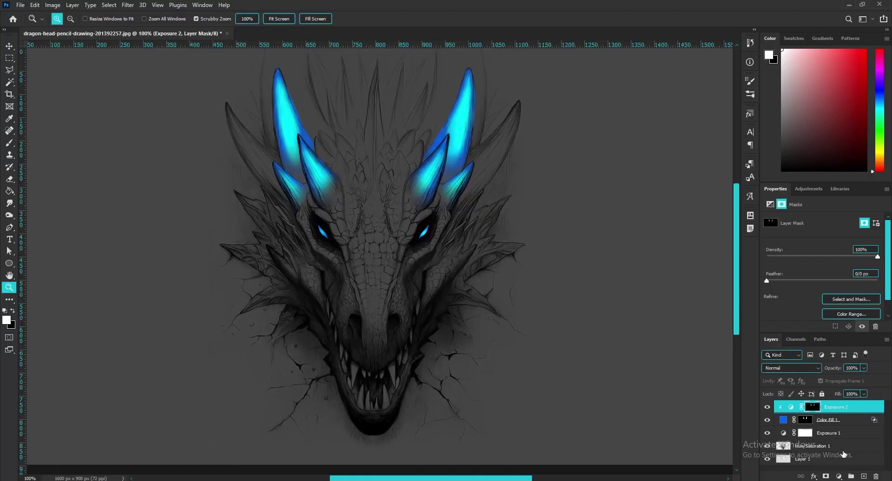
pyautogui.keyDown('shift'); pyautogui.click(817, 432); pyautogui.keyUp('shift')
pyautogui.hotkey('ctrl', 'g')
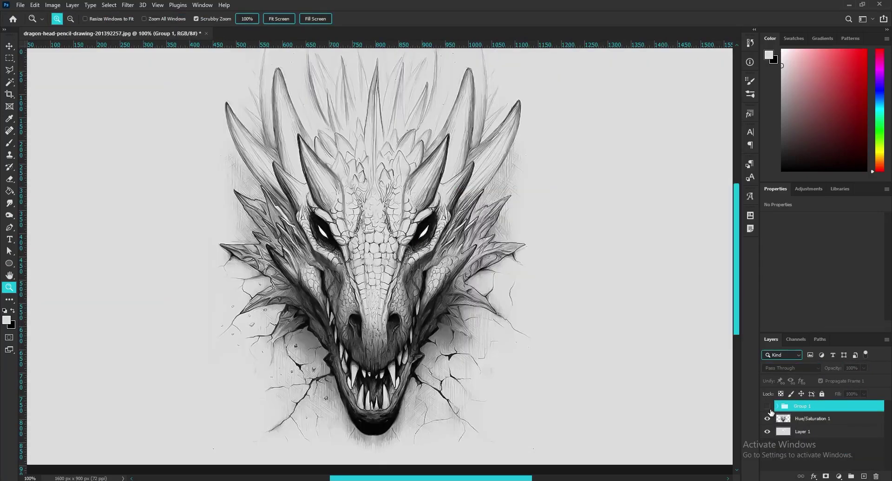
# Toggle Group 1 to compare the glow, then expand it and select Exposure 2
pyautogui.click(767, 406)
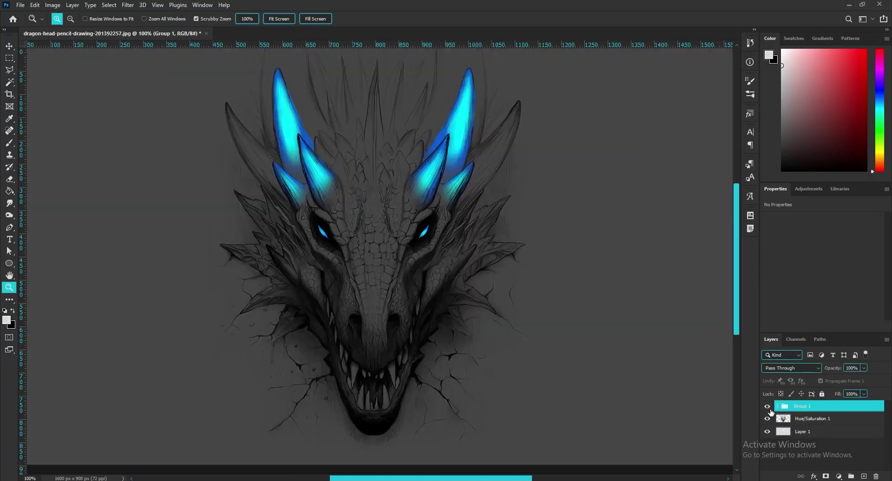
pyautogui.click(777, 407)
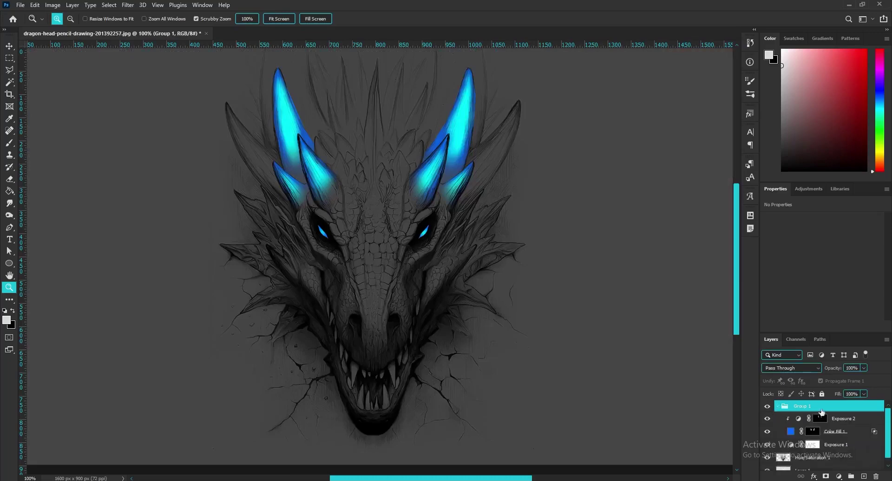
pyautogui.click(862, 422)
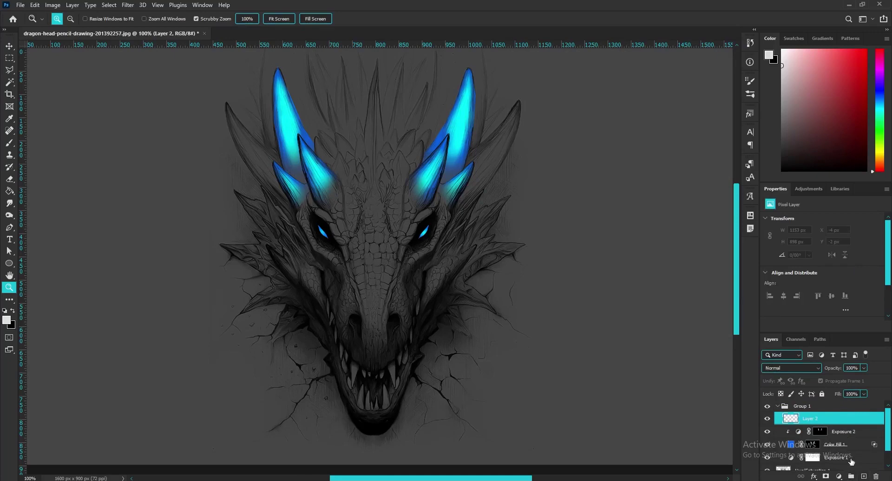
pyautogui.click(838, 476)
# Add a fully saturated bright blue Solid Color fill layer
pyautogui.click(841, 314)
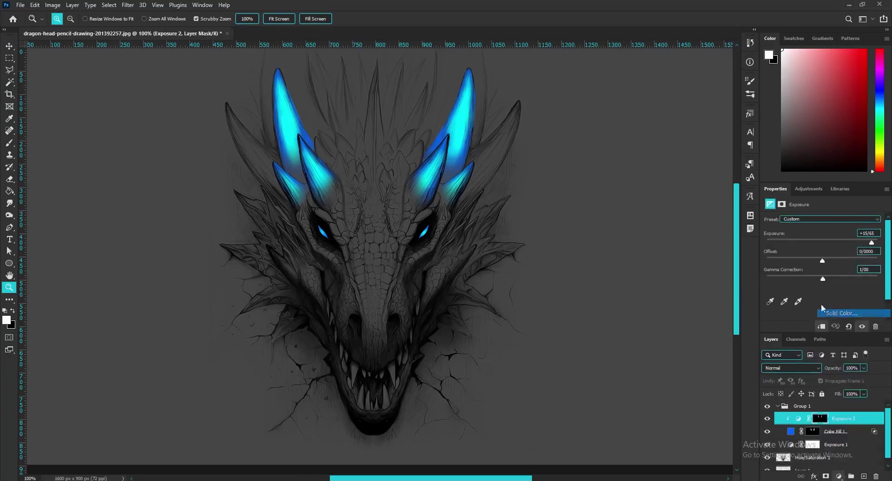
pyautogui.click(514, 321)
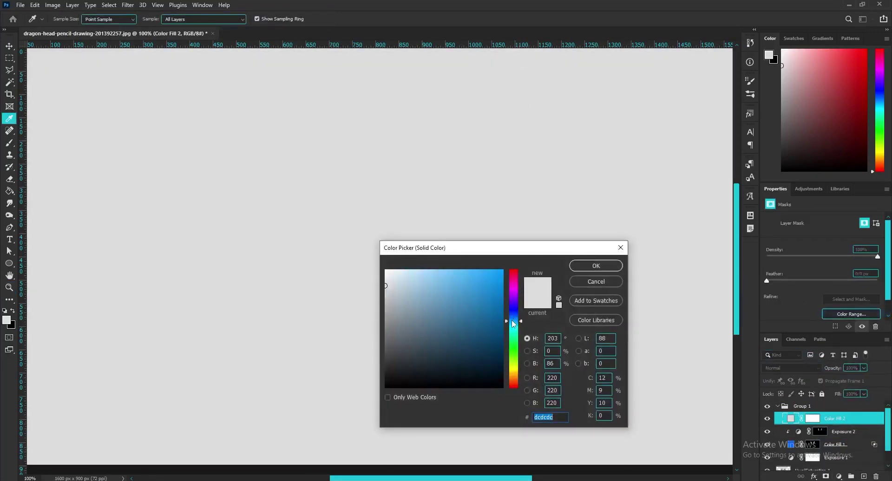
pyautogui.moveTo(495, 290); pyautogui.dragTo(534, 242)
pyautogui.click(600, 268)
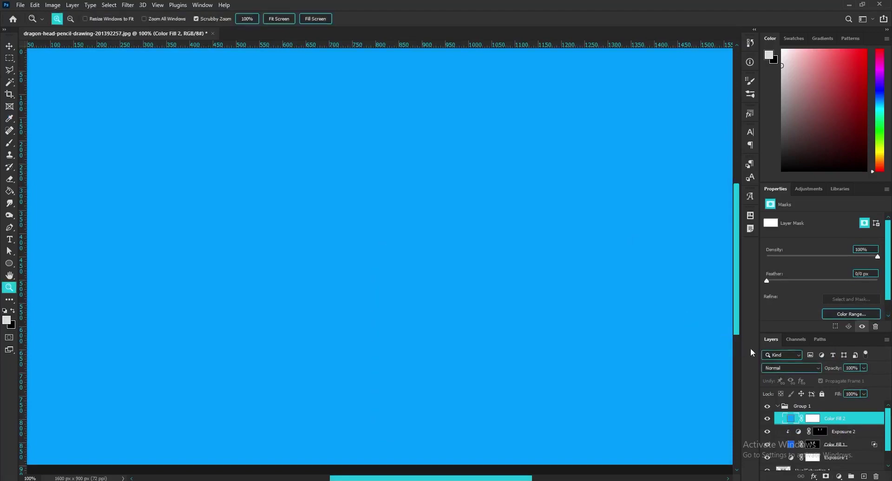
# Set Color Fill 2 to Linear Dodge (Add) and invert its mask to hide it
pyautogui.click(786, 364)
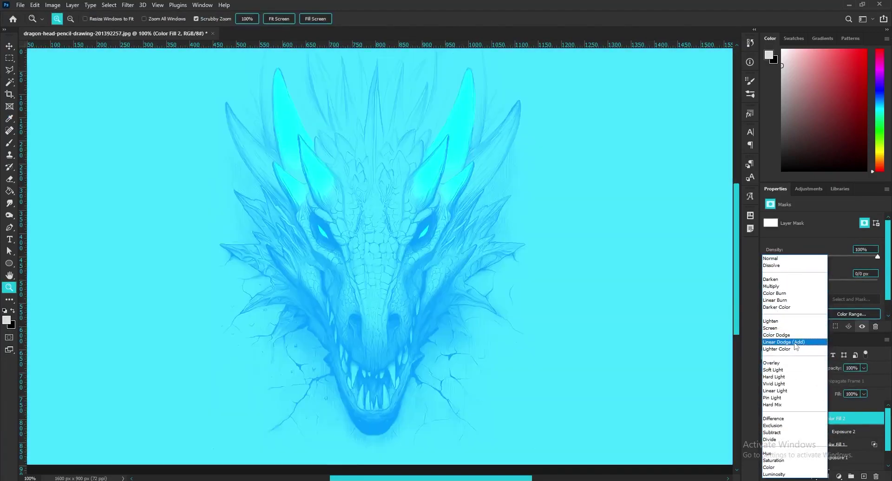
pyautogui.click(795, 344)
pyautogui.click(813, 419)
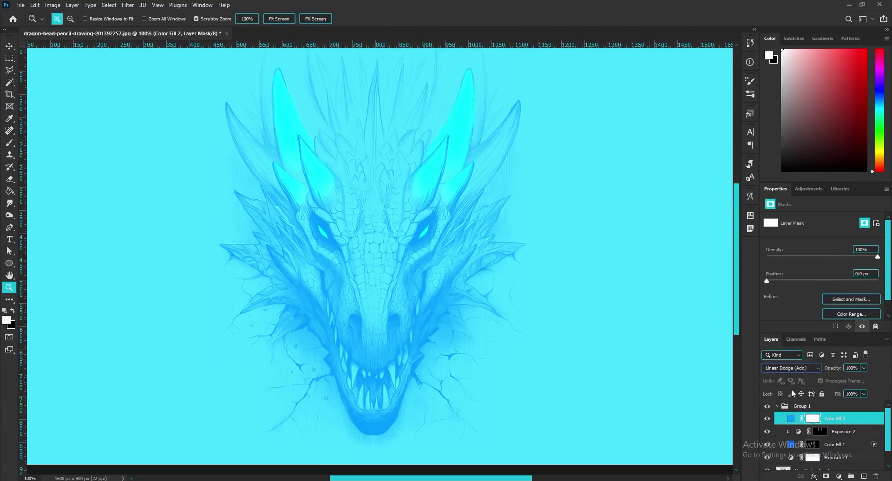
pyautogui.hotkey('ctrl', 'i')
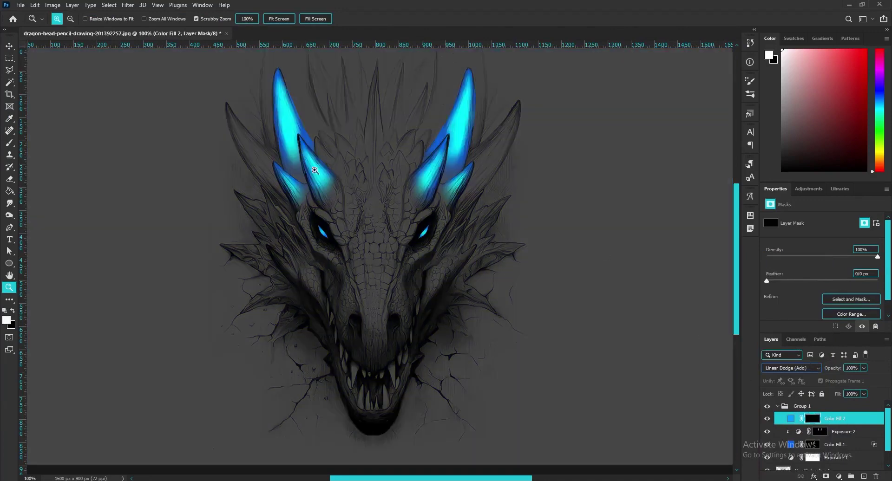
# Paint a soft cyan glow around the left eye on the Color Fill 2 mask
pyautogui.click(314, 171)
pyautogui.press('b')
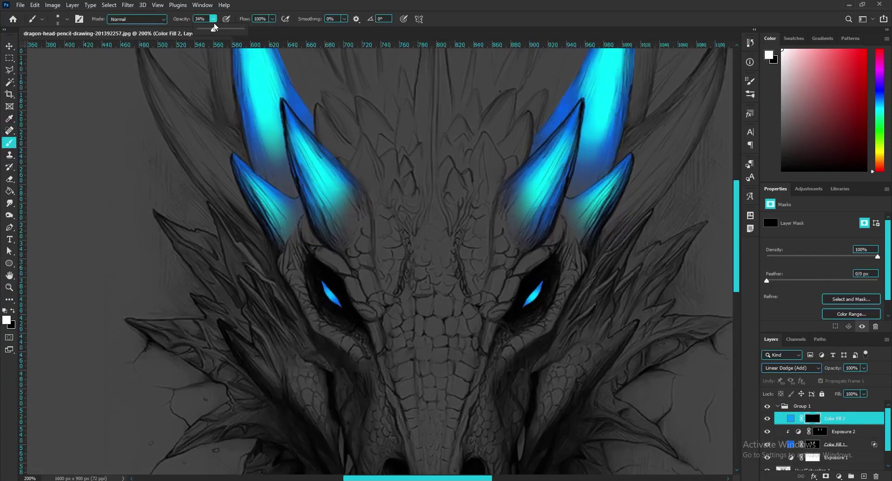
pyautogui.press(']')
pyautogui.moveTo(342, 302); pyautogui.dragTo(330, 295)
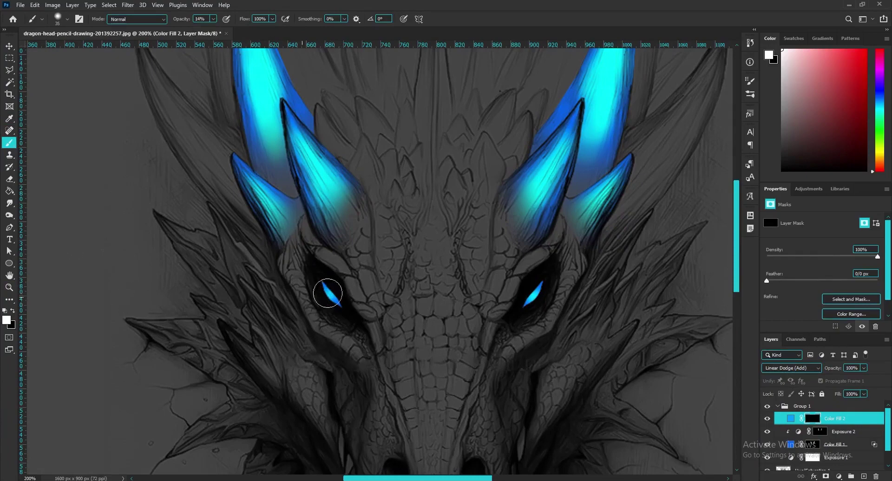
pyautogui.click(328, 294)
pyautogui.press(']')
pyautogui.press(']')
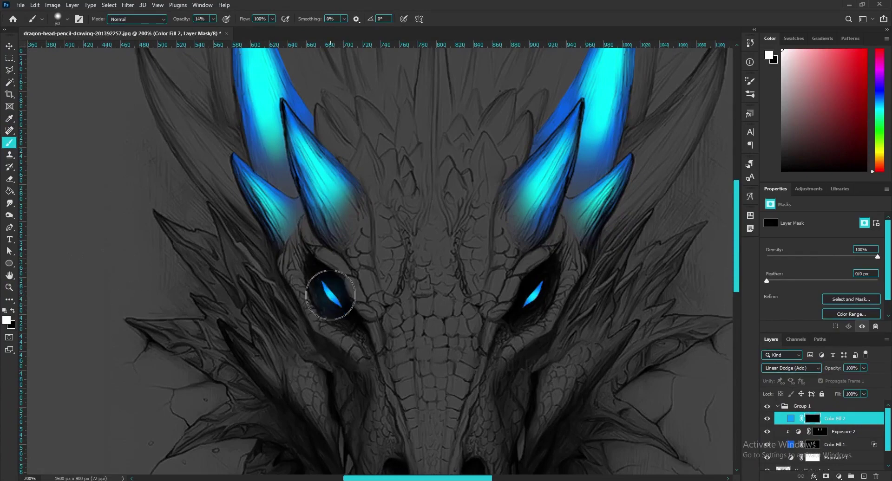
pyautogui.press(']')
pyautogui.press(']')
pyautogui.press(']')
pyautogui.press(']')
pyautogui.press(']')
pyautogui.press(']')
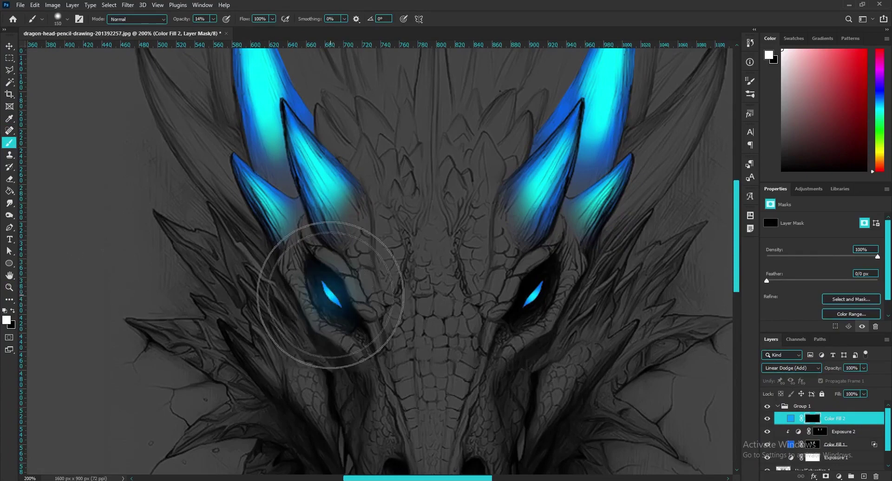
pyautogui.press(']')
pyautogui.click(330, 294)
pyautogui.press(']')
pyautogui.press(']')
pyautogui.click(330, 295)
pyautogui.press('[')
pyautogui.press('[')
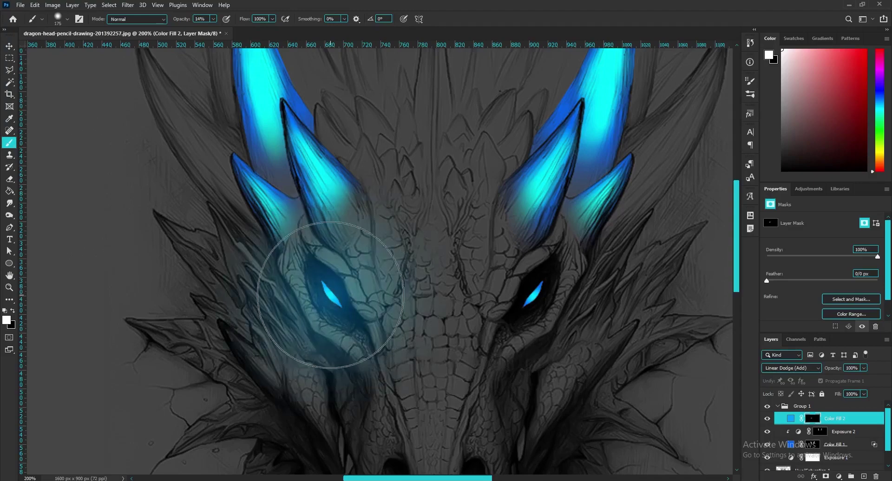
pyautogui.press('[')
pyautogui.press('[')
pyautogui.press('[')
pyautogui.press('[')
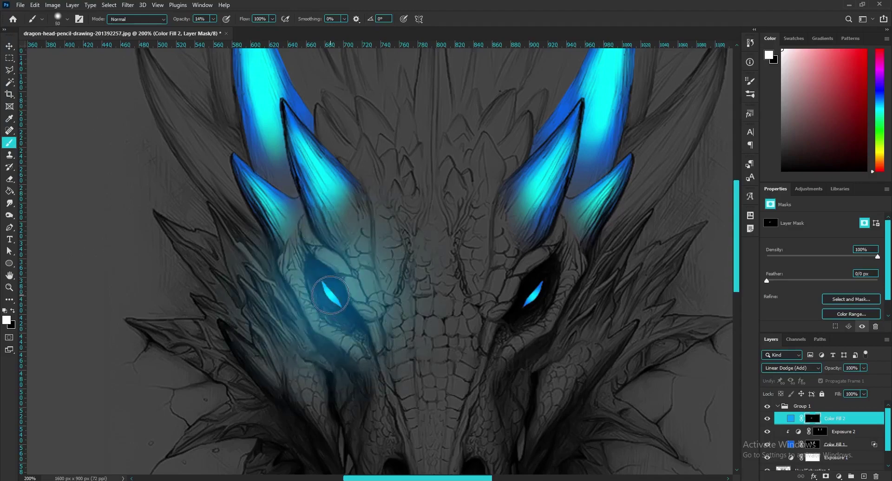
pyautogui.press('[')
pyautogui.press('[')
pyautogui.press('[')
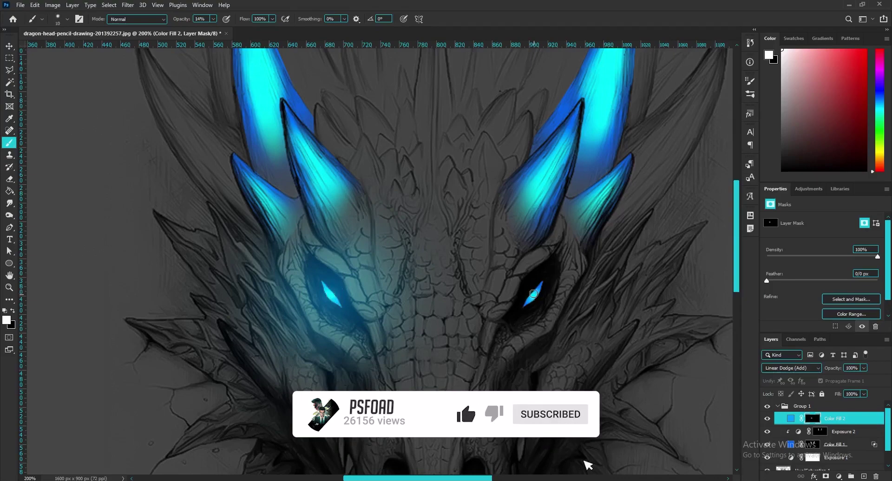
# Spread a wide soft cyan glow around the right eye
pyautogui.press(']')
pyautogui.press(']')
pyautogui.press(']')
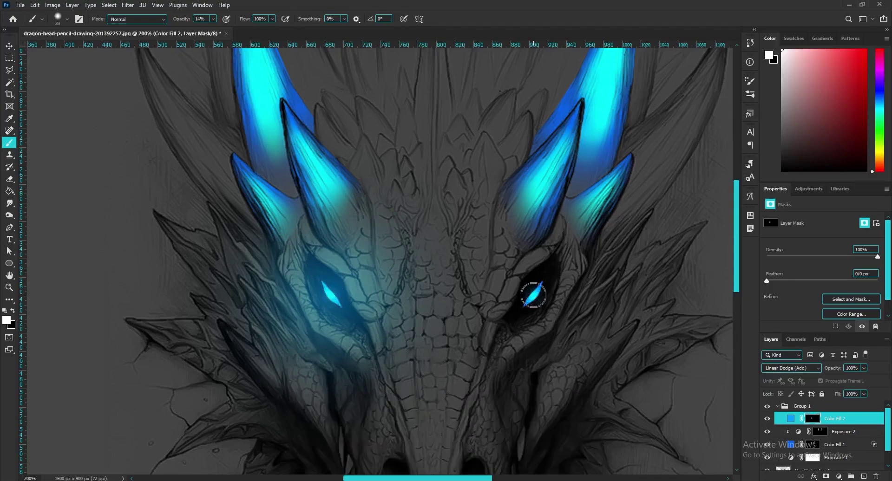
pyautogui.press(']')
pyautogui.press(']')
pyautogui.press(']')
pyautogui.moveTo(534, 294); pyautogui.dragTo(528, 269)
pyautogui.scroll(2, 314, 235)
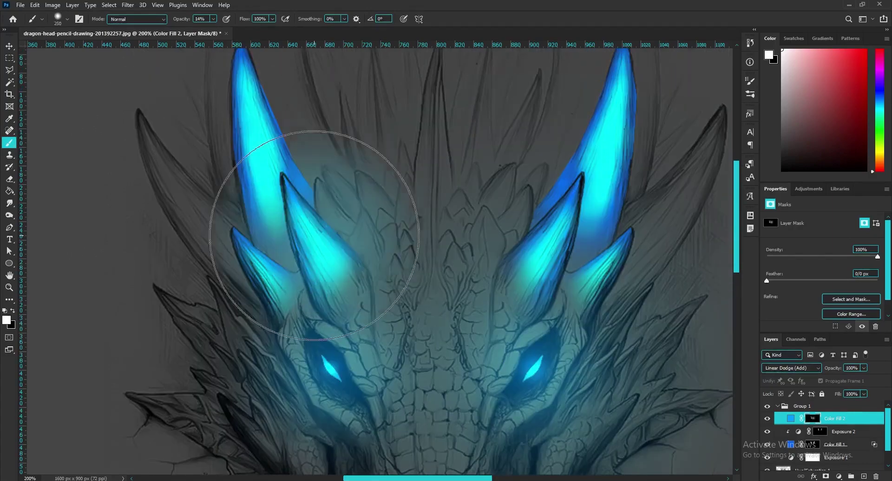
pyautogui.scroll(2, 314, 235)
# Brush soft cyan spill along both horns, then zoom out to the whole head
pyautogui.press('[')
pyautogui.press('[')
pyautogui.press('[')
pyautogui.moveTo(238, 129); pyautogui.dragTo(260, 260)
pyautogui.moveTo(607, 130)
pyautogui.mouseDown()
pyautogui.moveTo(613, 241)
pyautogui.moveTo(581, 325)
pyautogui.mouseUp()
pyautogui.press('[')
pyautogui.press('[')
pyautogui.press('[')
pyautogui.press('z')
pyautogui.hotkey('ctrl', '-')
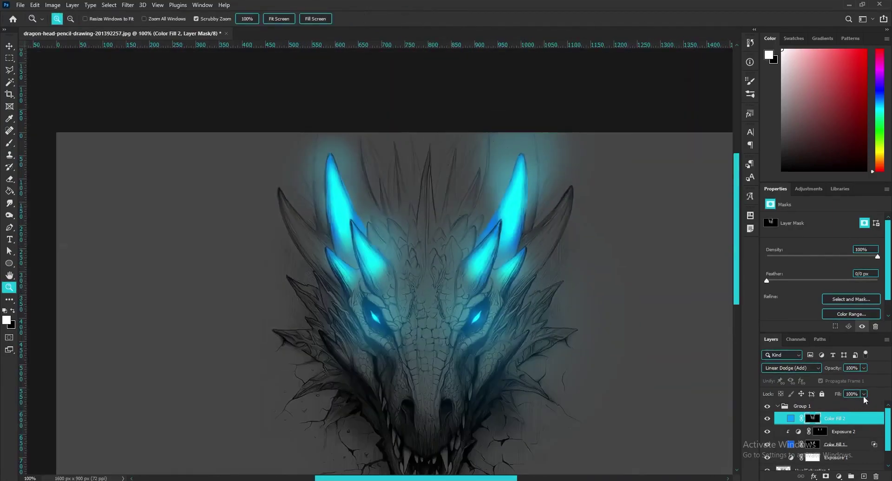
# Lower Color Fill 2's fill to about 77% and its opacity, toggling visibility to compare
pyautogui.moveTo(857, 407); pyautogui.dragTo(855, 406)
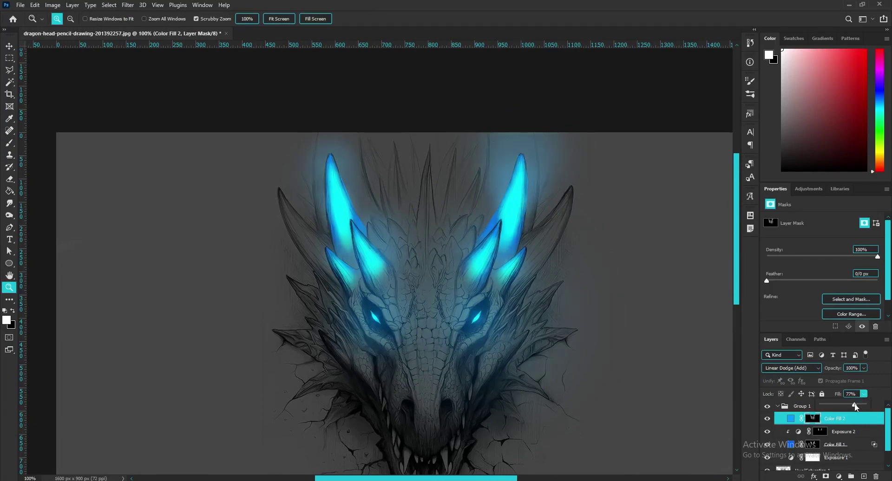
pyautogui.click(864, 368)
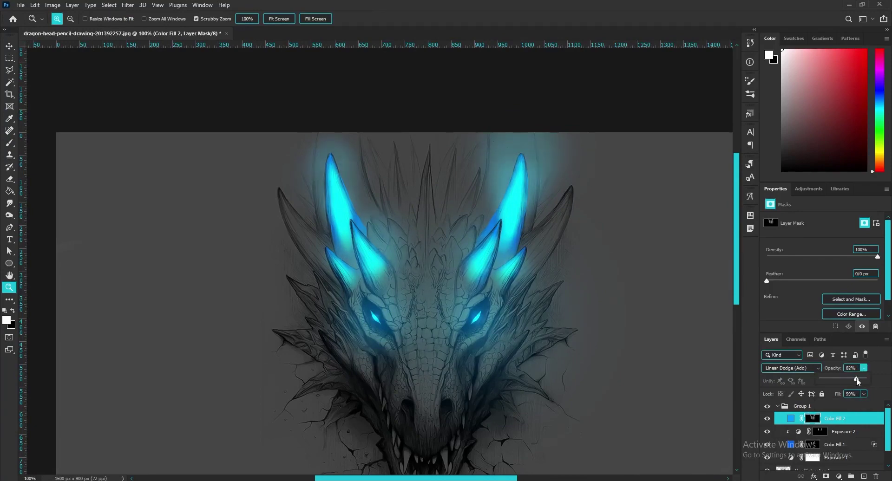
pyautogui.click(769, 420)
pyautogui.click(767, 418)
pyautogui.click(767, 418)
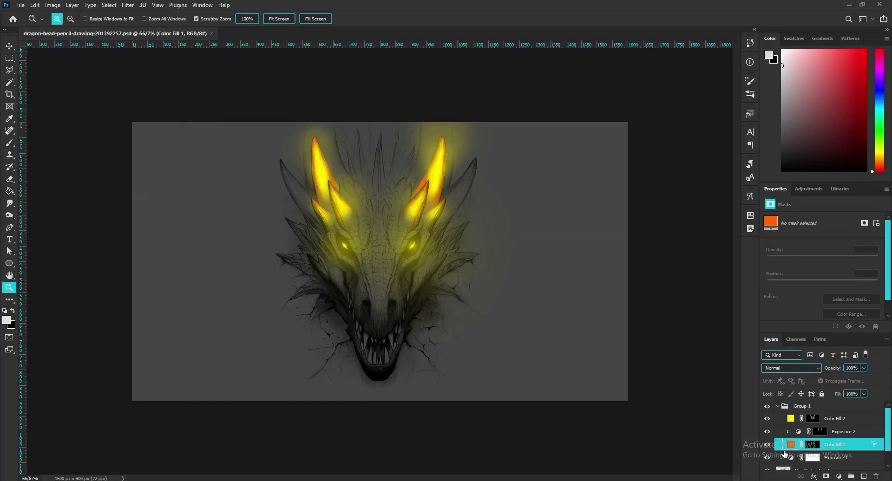
# Recolor Color Fill 1 to a slightly redder, vivid orange
pyautogui.doubleClick(790, 446)
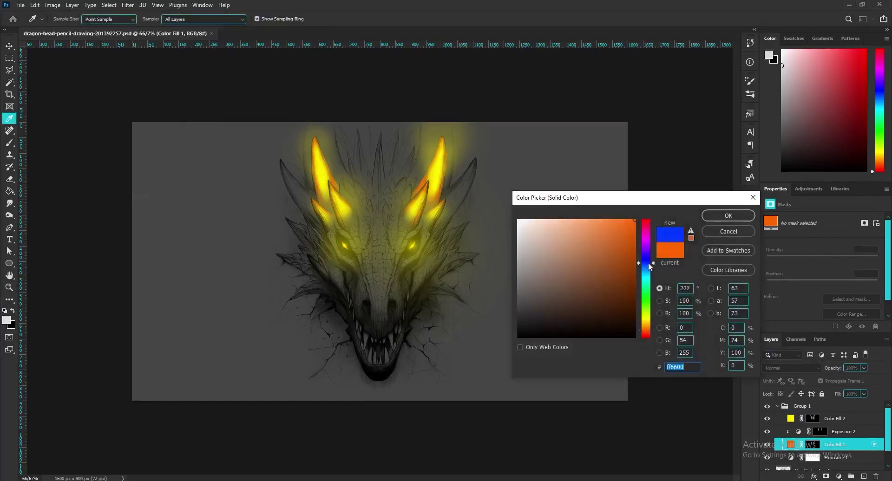
pyautogui.moveTo(648, 263)
pyautogui.mouseDown()
pyautogui.moveTo(634, 250)
pyautogui.moveTo(644, 332)
pyautogui.mouseUp()
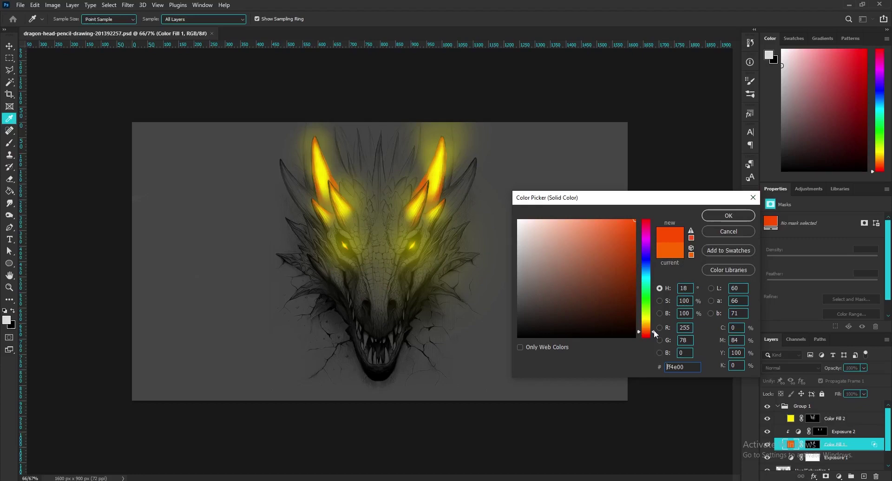
pyautogui.click(653, 330)
pyautogui.click(728, 216)
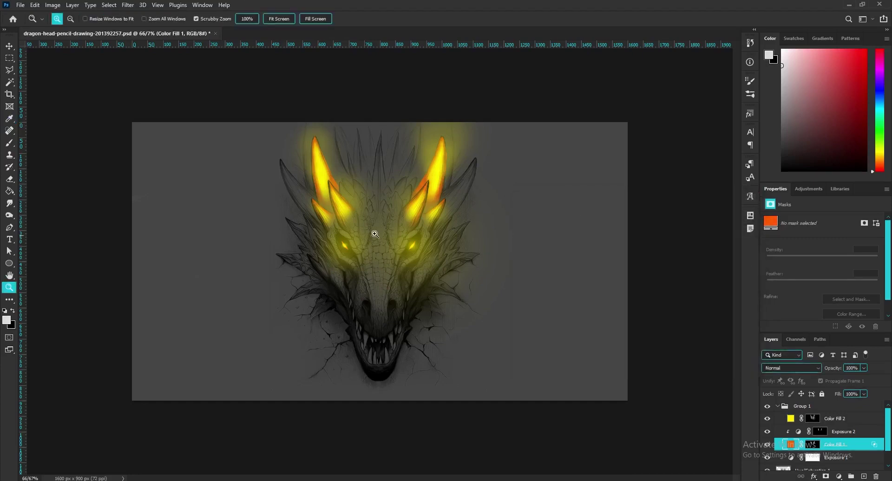
# Zoom in to 200% on the dragon's horns
pyautogui.press('z')
pyautogui.click(375, 186)
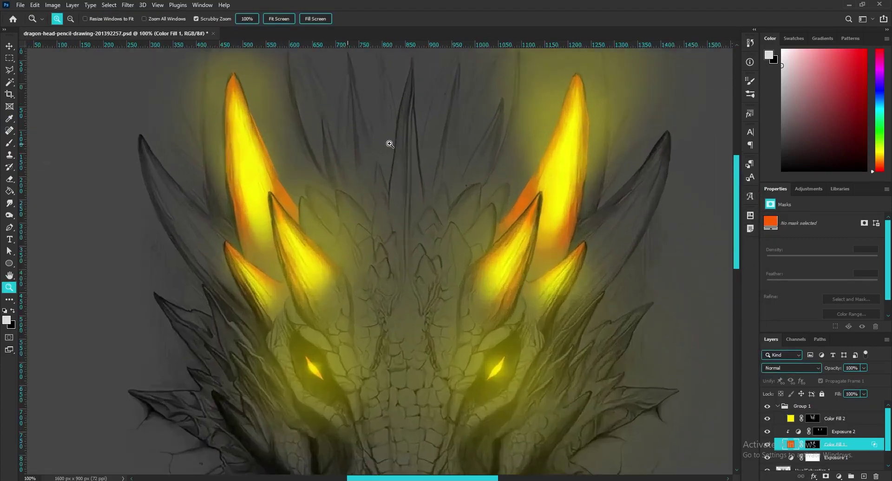
pyautogui.click(389, 144)
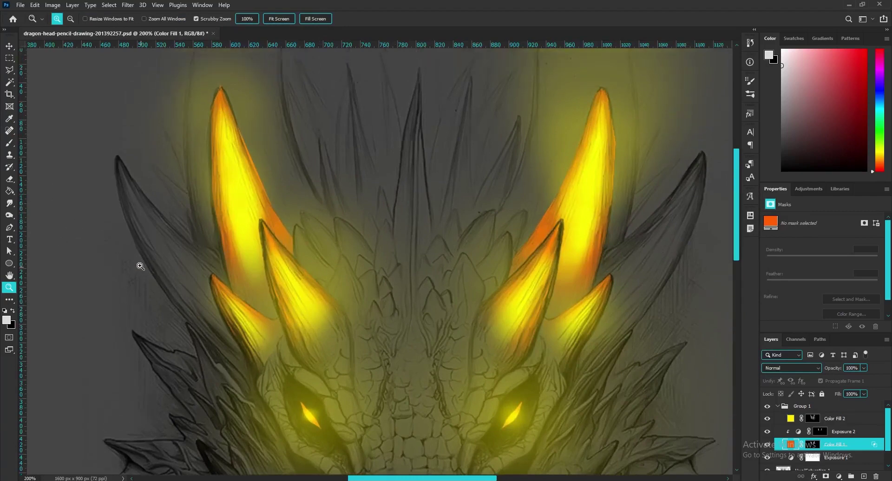
# Paint orange glow into the selected upper-left horn, then deselect it
pyautogui.moveTo(140, 267); pyautogui.dragTo(265, 200)
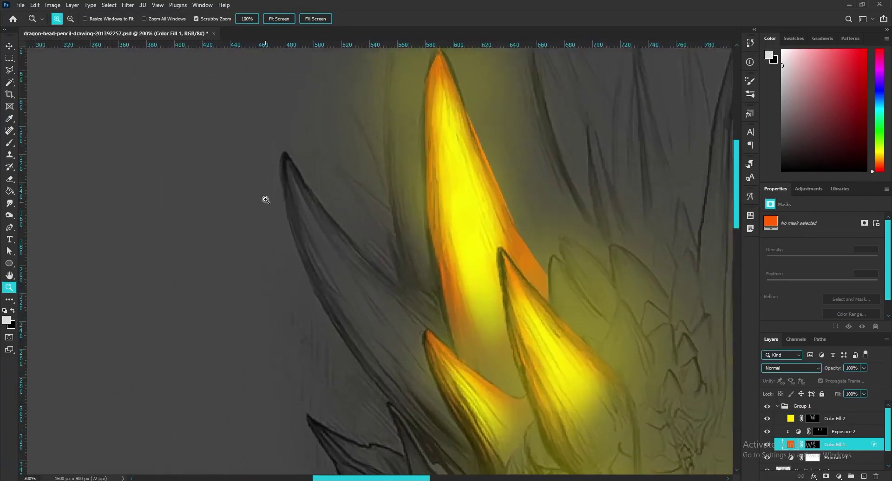
pyautogui.press('b')
pyautogui.hotkey('ctrl', '-')
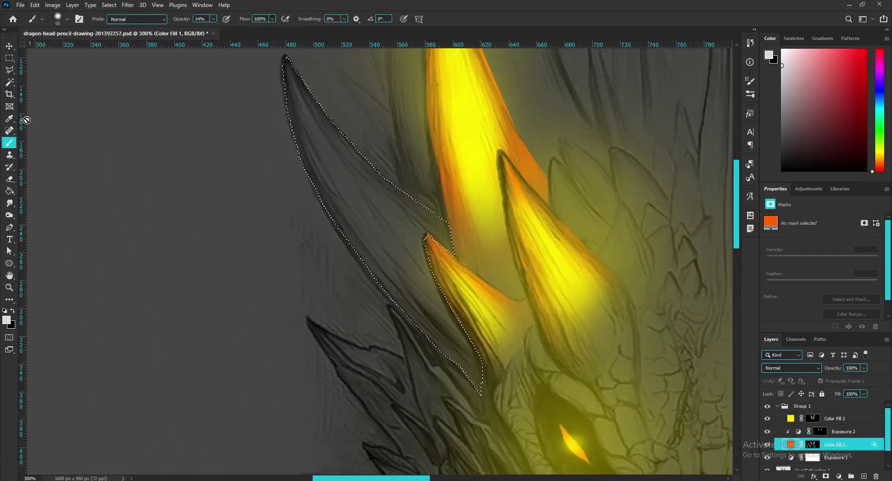
pyautogui.moveTo(332, 163); pyautogui.dragTo(348, 219)
pyautogui.hotkey('ctrl', '-')
pyautogui.hotkey('ctrl', 'd')
# Paint orange glow into the middle horn at about 42% brush opacity, then deselect
pyautogui.press('4')
pyautogui.press('2')
pyautogui.hotkey('ctrl', '+')
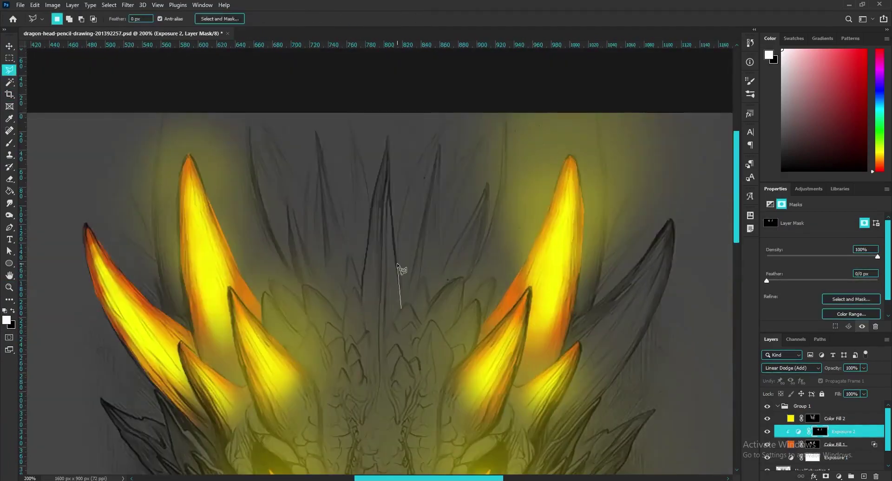
pyautogui.moveTo(383, 302); pyautogui.dragTo(375, 139)
pyautogui.hotkey('ctrl', 'd')
# Outline the right horn with the Polygonal Lasso and paint orange glow into it
pyautogui.press('l')
pyautogui.click(369, 230)
pyautogui.click(472, 131)
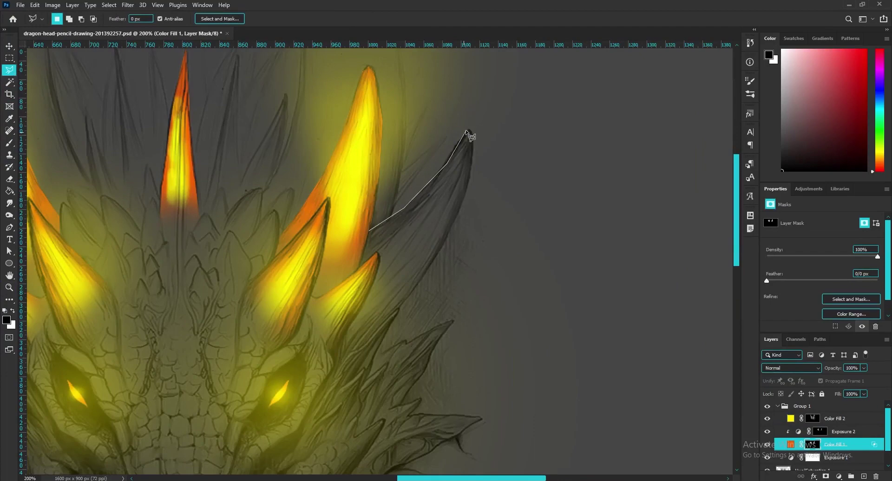
pyautogui.click(399, 309)
pyautogui.click(332, 353)
pyautogui.click(373, 263)
pyautogui.press('b')
pyautogui.hotkey('ctrl', '-')
pyautogui.moveTo(371, 255); pyautogui.dragTo(400, 163)
pyautogui.hotkey('ctrl', 'd')
# Target the yellow glow layer's colour thumbnail and zoom out to fit the dragon
pyautogui.click(834, 419)
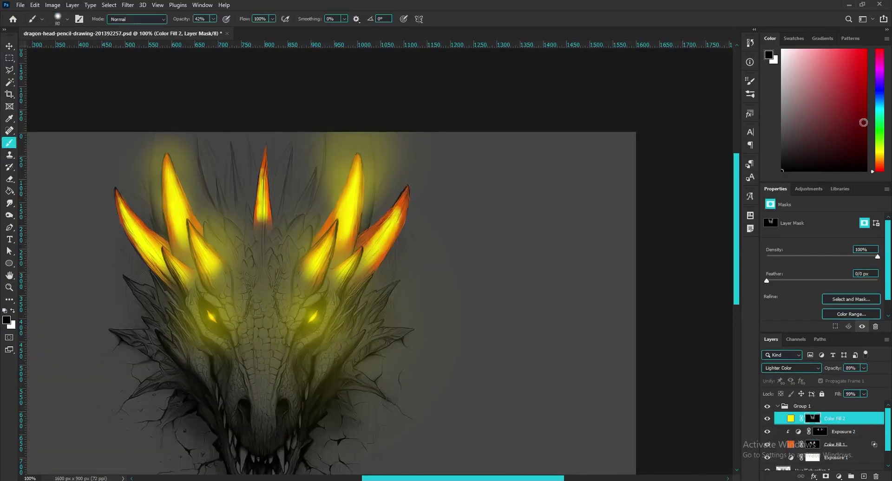
pyautogui.press('z')
pyautogui.hotkey('ctrl', '-')
pyautogui.click(790, 419)
# Add a Solid Color fill layer in orange ff9600
pyautogui.click(838, 476)
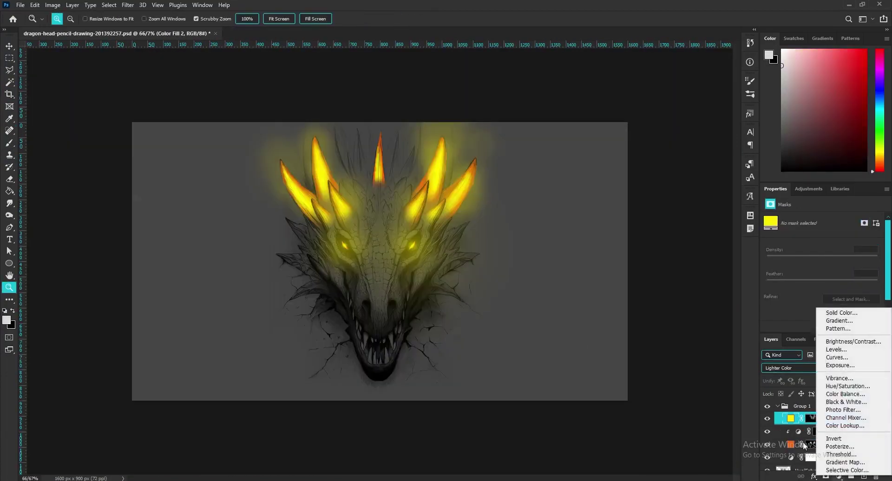
pyautogui.click(848, 304)
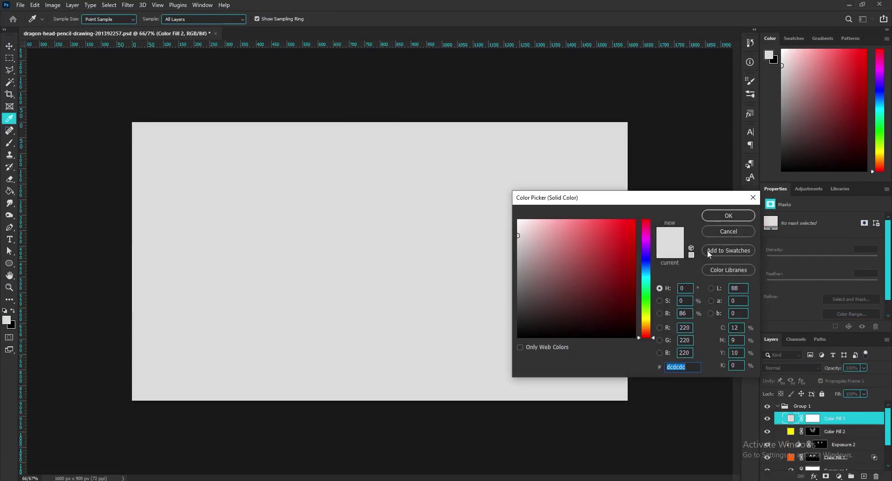
pyautogui.moveTo(642, 309); pyautogui.dragTo(645, 328)
pyautogui.write('ff9600')
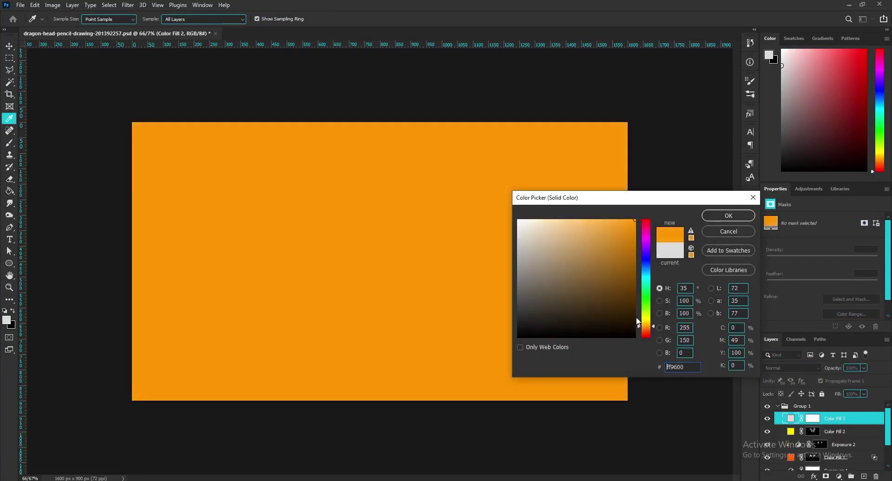
pyautogui.write('ff9600')
pyautogui.click(728, 216)
# Blend the orange fill as Linear Dodge (Add) and select its layer mask
pyautogui.press('z')
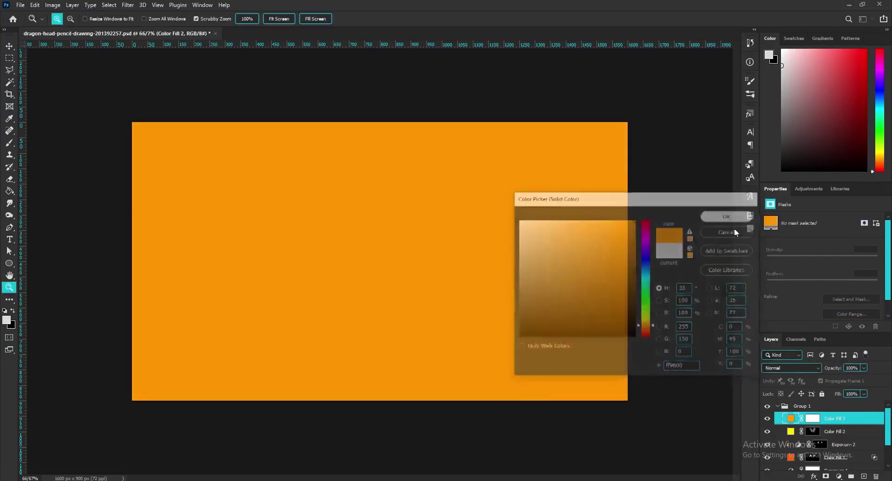
pyautogui.click(789, 368)
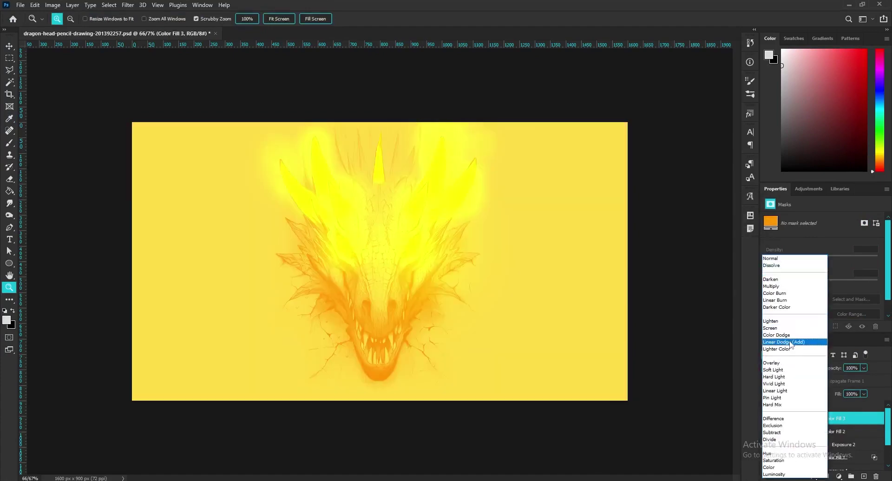
pyautogui.click(789, 342)
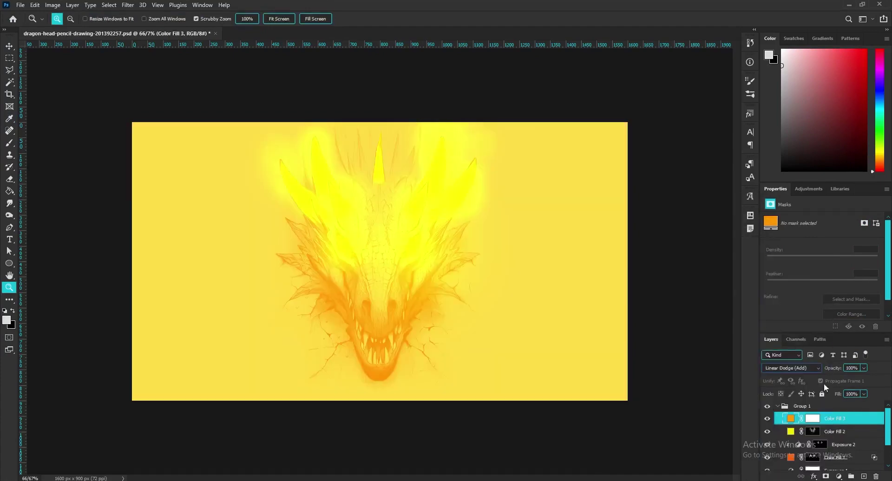
pyautogui.click(813, 419)
# Invert Color Fill 3's mask to hide the orange and zoom in on the eyes
pyautogui.hotkey('ctrl', 'i')
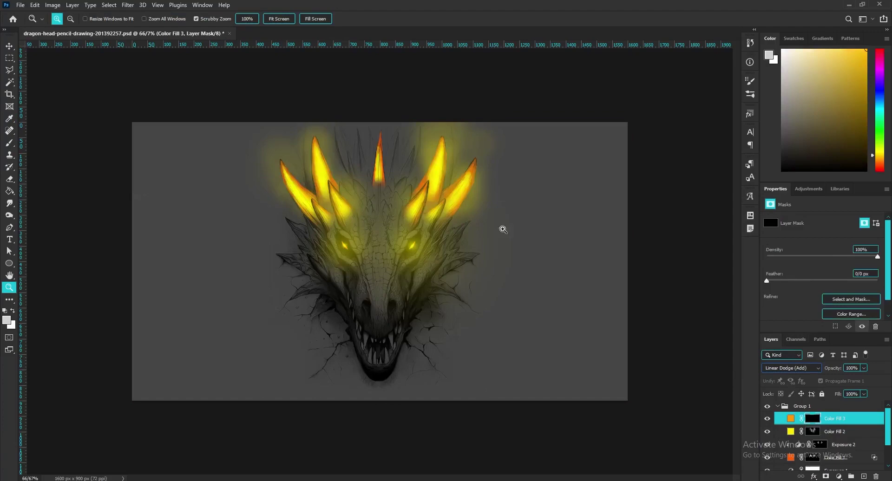
pyautogui.moveTo(339, 244); pyautogui.dragTo(396, 279)
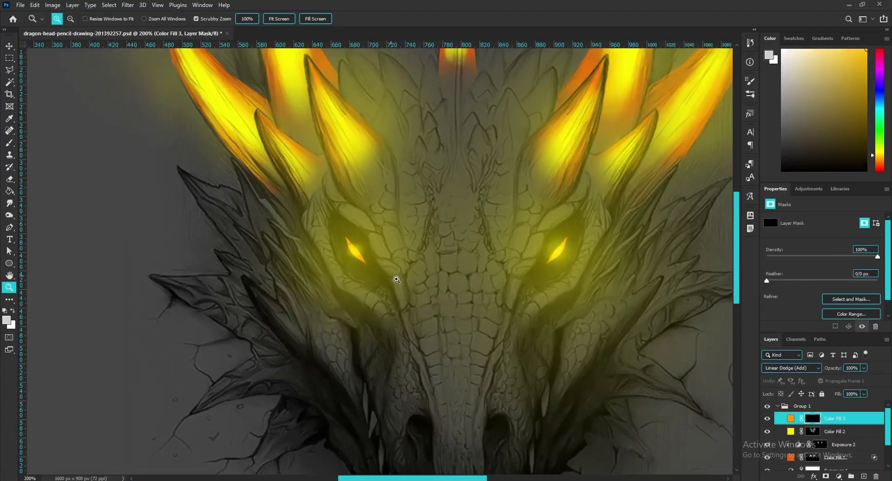
pyautogui.moveTo(348, 252); pyautogui.dragTo(376, 290)
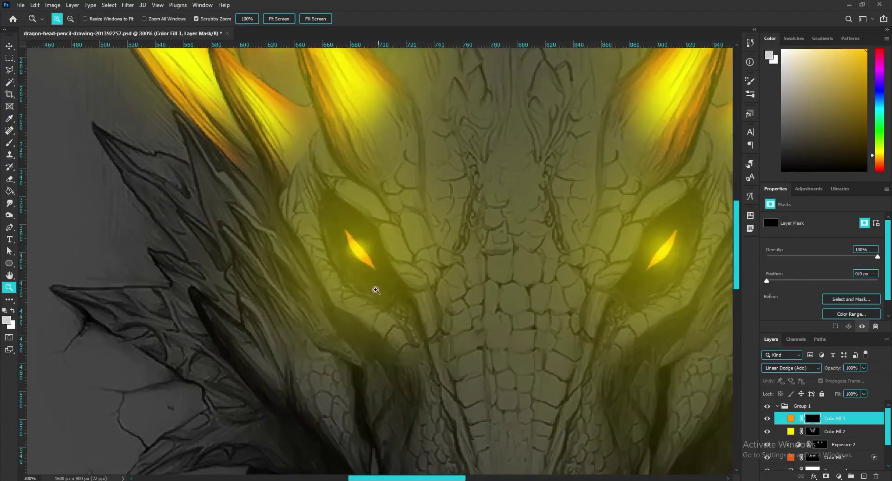
pyautogui.click(9, 142)
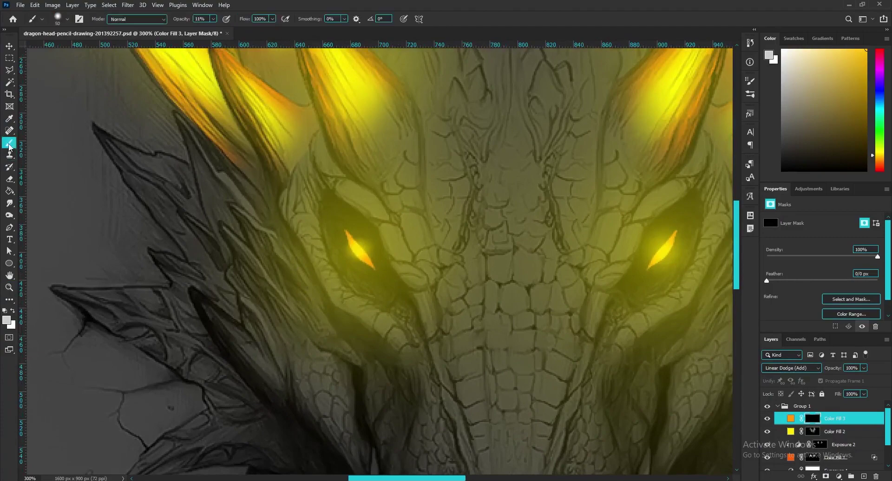
# Use Blending Options to keep the orange glow off the darkest underlying tones
pyautogui.click(865, 418)
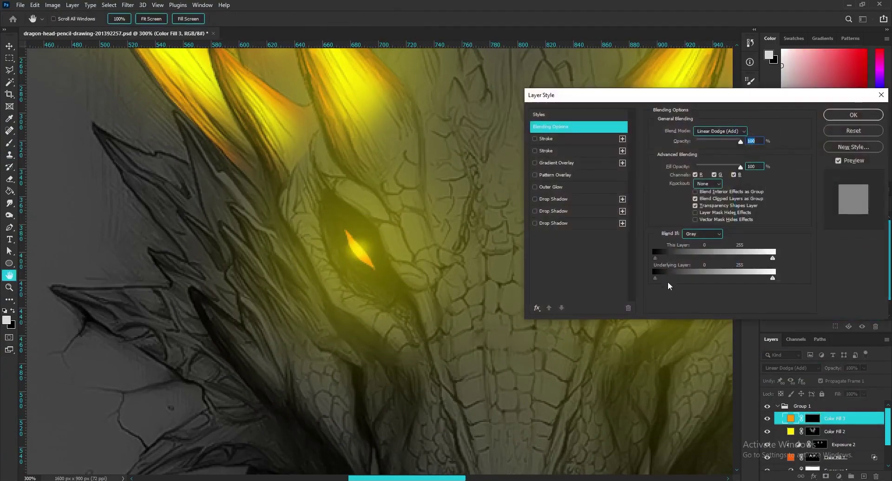
pyautogui.moveTo(655, 278)
pyautogui.mouseDown()
pyautogui.moveTo(693, 279)
pyautogui.moveTo(666, 277)
pyautogui.mouseUp()
pyautogui.click(845, 118)
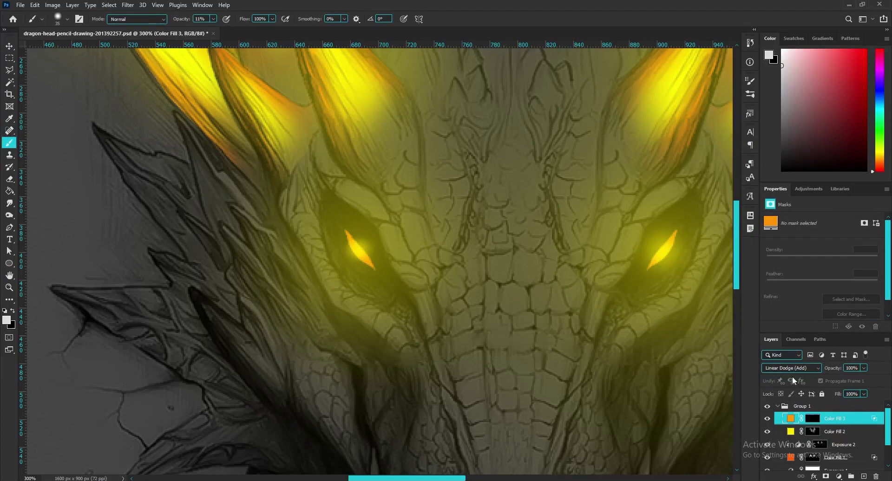
# Paint yellow glow on the mask along the snout ridge and under the eyes
pyautogui.click(810, 419)
pyautogui.press('[')
pyautogui.press('[')
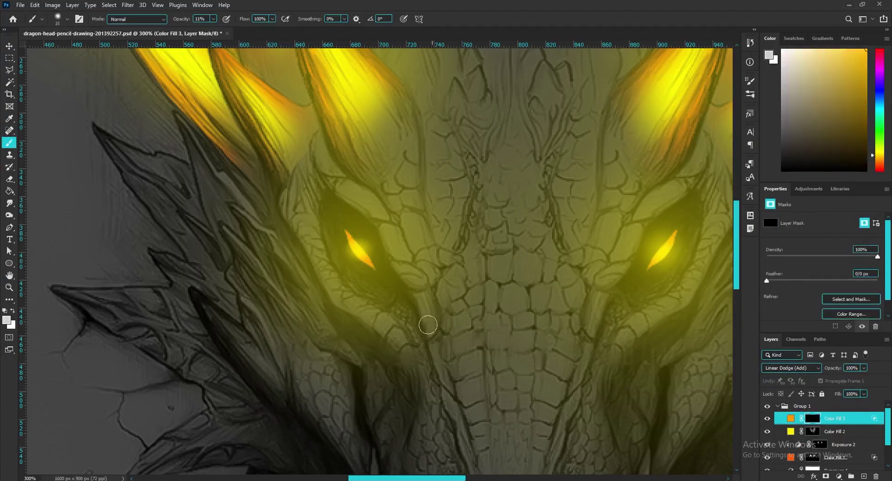
pyautogui.moveTo(431, 333); pyautogui.dragTo(443, 375)
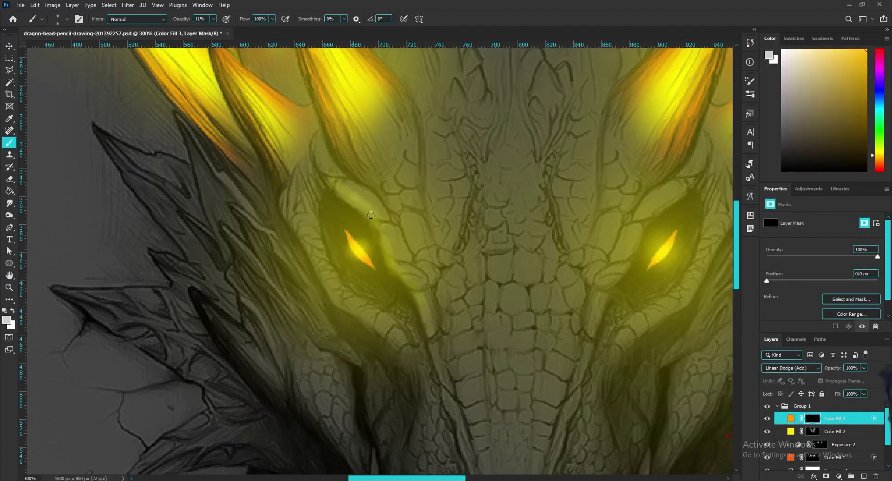
pyautogui.moveTo(418, 370)
pyautogui.mouseDown()
pyautogui.moveTo(412, 289)
pyautogui.moveTo(412, 326)
pyautogui.mouseUp()
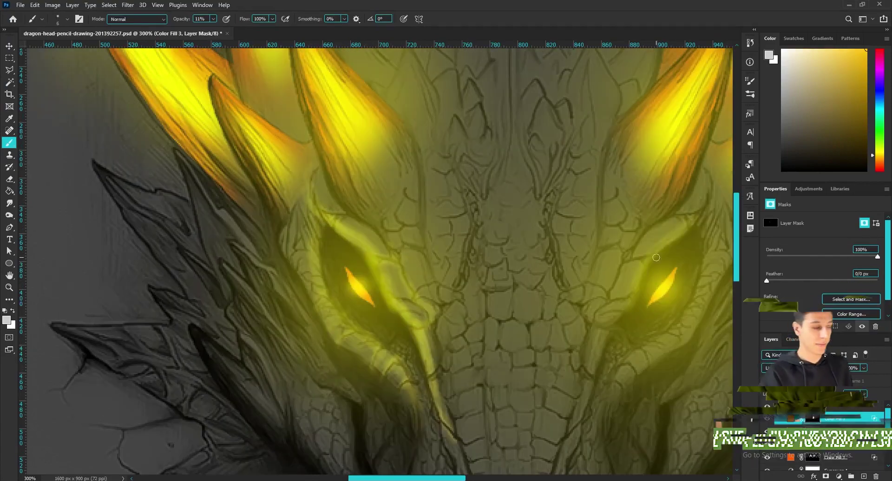
# Paint faint glow around the right eye
pyautogui.doubleClick(832, 418)
pyautogui.press('Return')
pyautogui.press('b')
pyautogui.moveTo(622, 306); pyautogui.dragTo(599, 362)
pyautogui.moveTo(604, 325)
pyautogui.mouseDown()
pyautogui.moveTo(687, 214)
pyautogui.moveTo(587, 295)
pyautogui.mouseUp()
# With a finer brush, brighten the scale edges between and beside the horns
pyautogui.scroll(2, 453, 250)
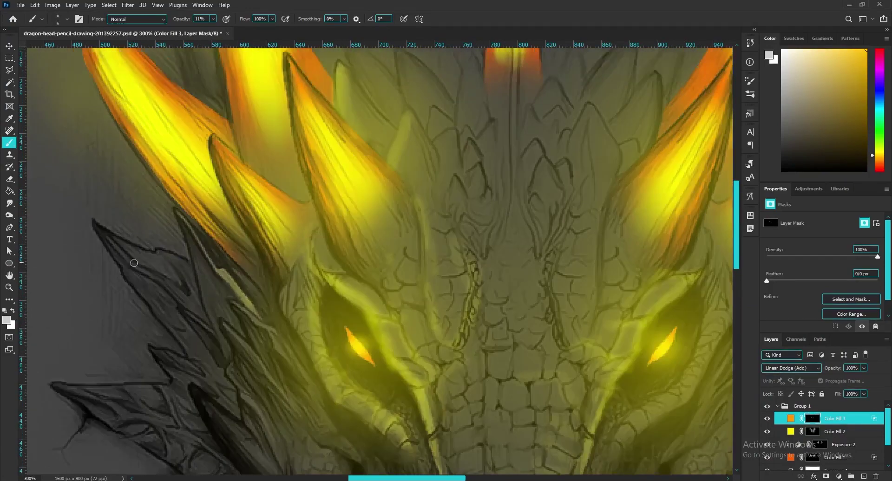
pyautogui.press('[')
pyautogui.press('[')
pyautogui.scroll(-2, 348, 325)
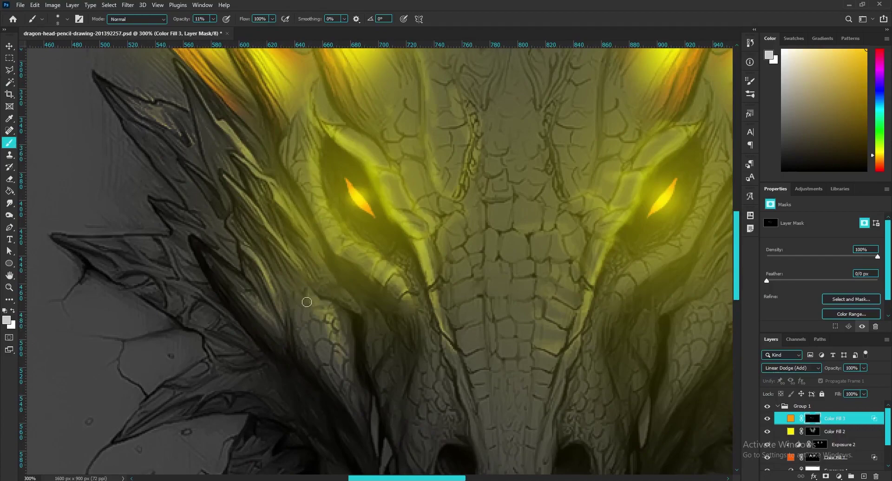
pyautogui.scroll(-5, 463, 335)
pyautogui.scroll(5, 463, 334)
pyautogui.scroll(3, 465, 302)
pyautogui.press('[')
pyautogui.press('[')
pyautogui.press('[')
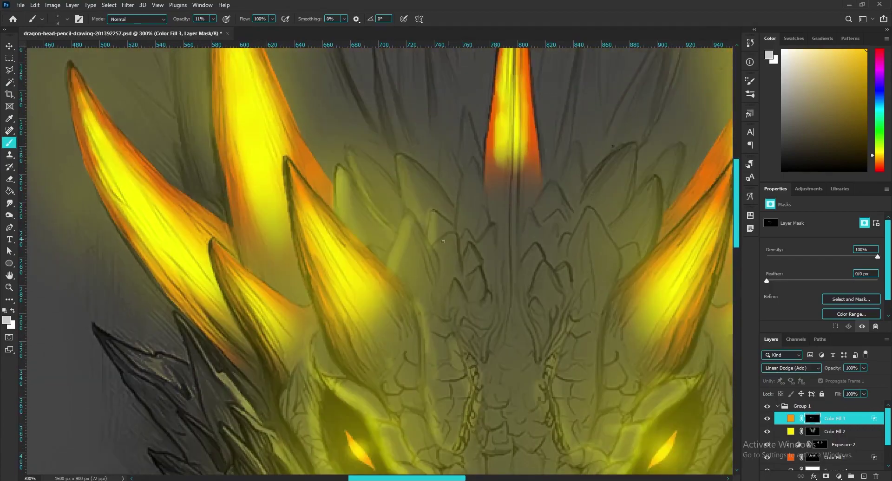
pyautogui.moveTo(404, 165); pyautogui.dragTo(416, 216)
pyautogui.moveTo(613, 219); pyautogui.dragTo(594, 330)
pyautogui.moveTo(660, 186); pyautogui.dragTo(651, 246)
# Add final glow strokes on the scales, then compare the image with the glow hidden and shown
pyautogui.moveTo(653, 206); pyautogui.dragTo(634, 265)
pyautogui.moveTo(624, 155); pyautogui.dragTo(604, 225)
pyautogui.moveTo(677, 162); pyautogui.dragTo(671, 197)
pyautogui.moveTo(578, 157); pyautogui.dragTo(571, 302)
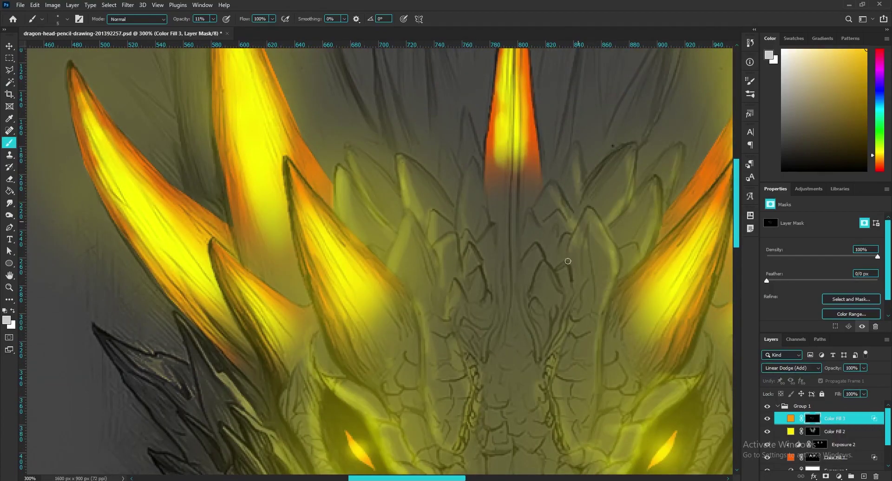
pyautogui.press('z')
pyautogui.hotkey('ctrl', '0')
pyautogui.click(768, 420)
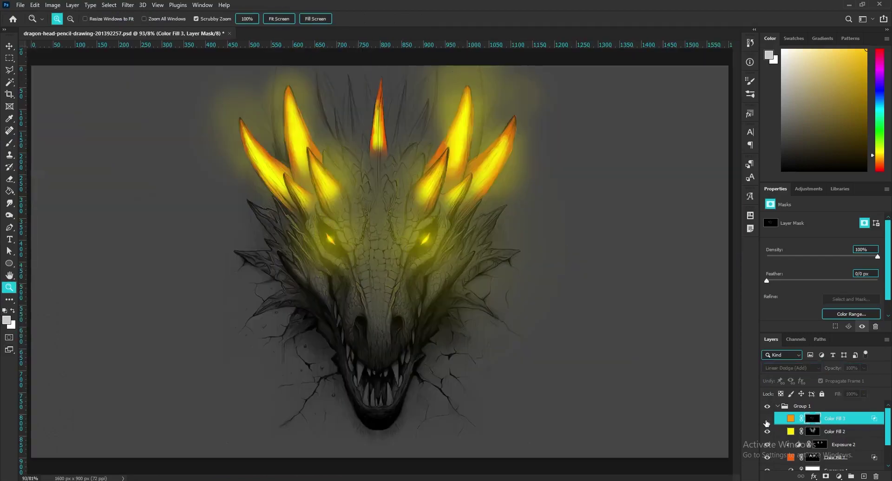
# Add a Levels layer to Group 1 with midtone 0.68, a raised black point and white point 229
pyautogui.click(816, 407)
pyautogui.click(839, 477)
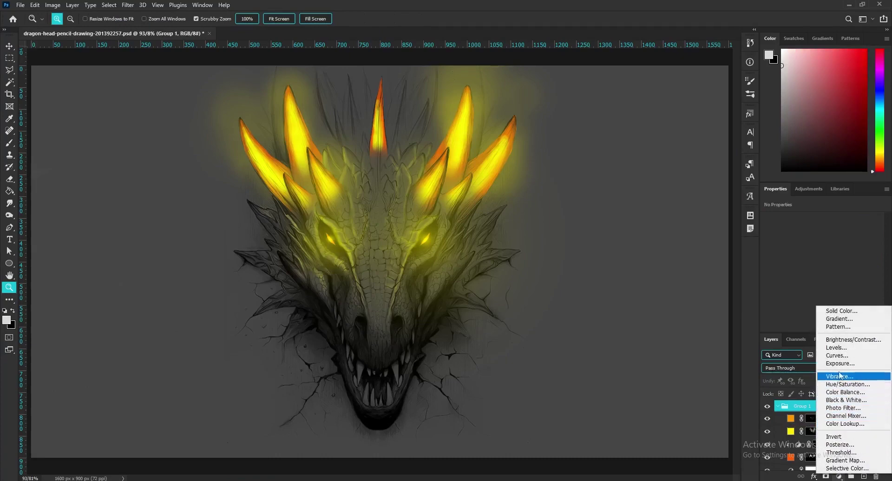
pyautogui.click(836, 347)
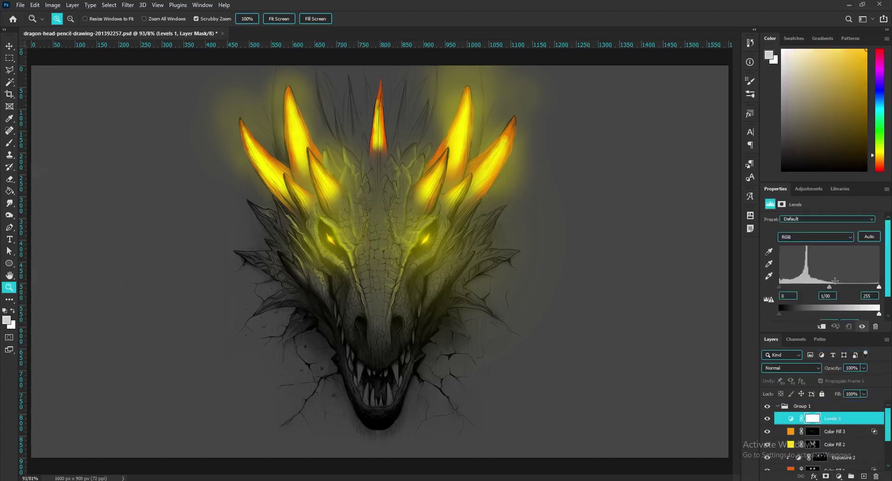
pyautogui.moveTo(829, 286); pyautogui.dragTo(840, 286)
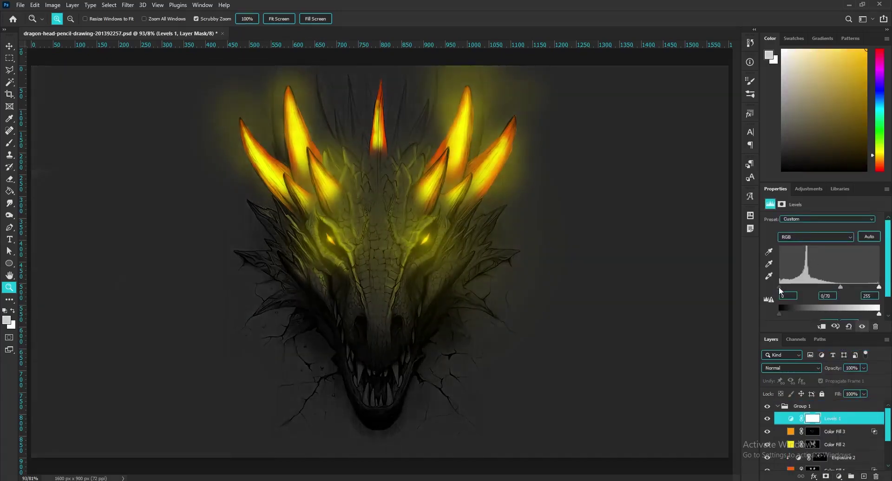
pyautogui.moveTo(780, 288)
pyautogui.mouseDown()
pyautogui.moveTo(787, 288)
pyautogui.moveTo(779, 288)
pyautogui.mouseUp()
pyautogui.moveTo(878, 287); pyautogui.dragTo(868, 287)
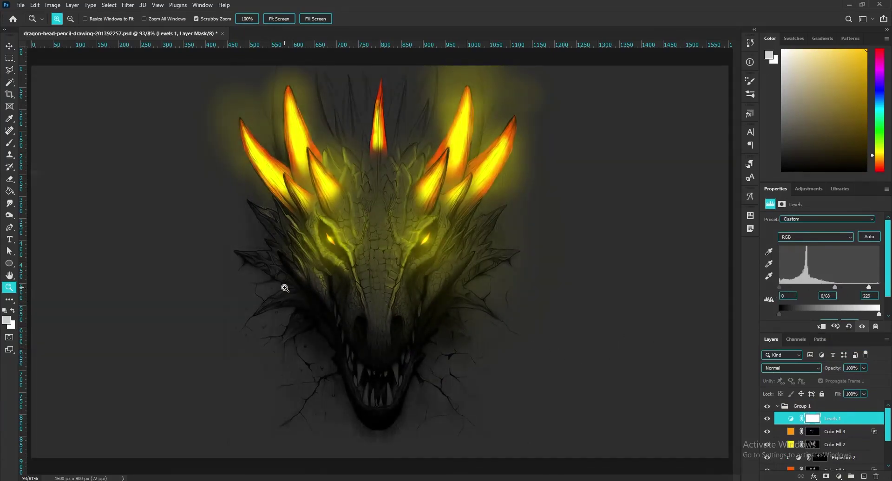
pyautogui.moveTo(389, 294); pyautogui.dragTo(374, 194)
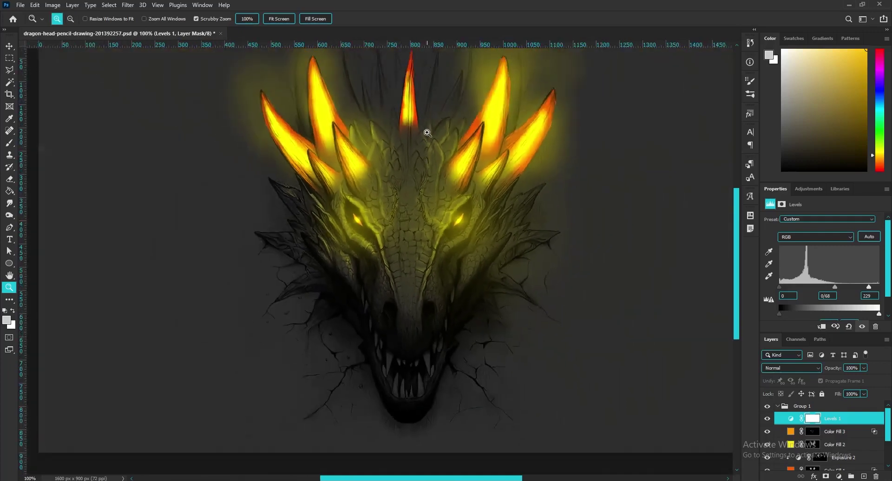
# Change Color Fill 3's colour from orange to a vivid red in its Color Picker
pyautogui.click(427, 133)
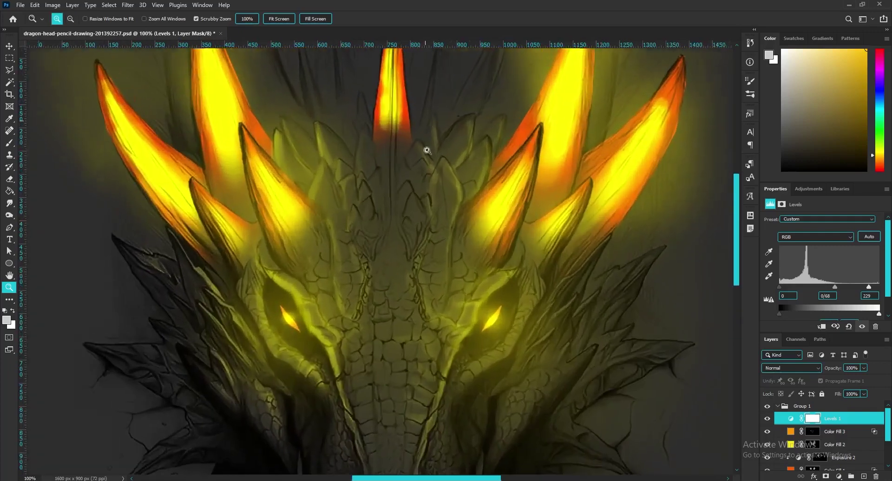
pyautogui.keyDown('alt'); pyautogui.click(370, 240); pyautogui.keyUp('alt')
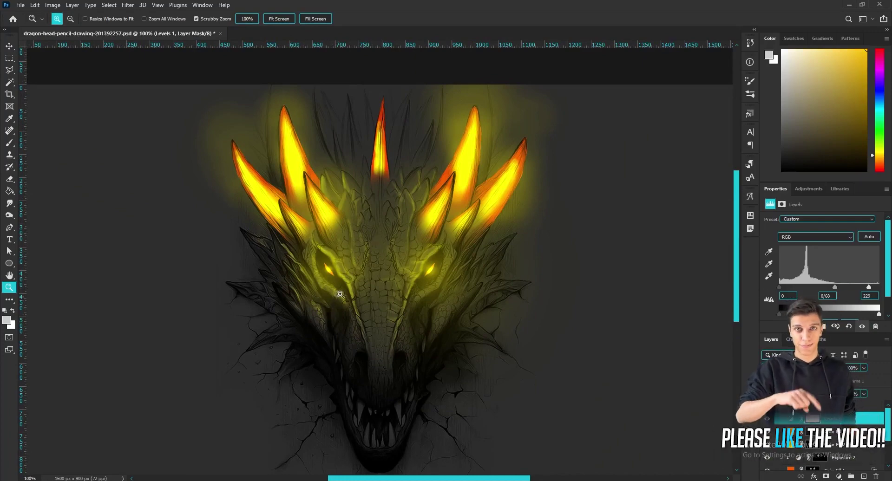
pyautogui.click(832, 432)
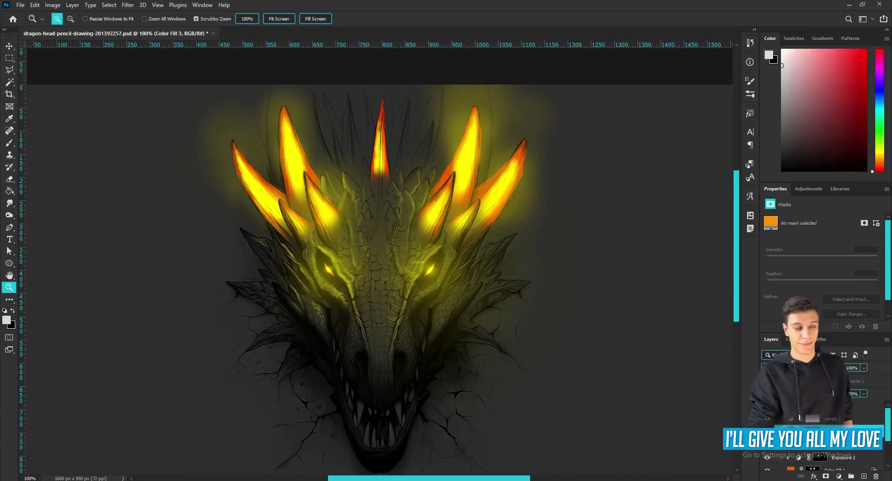
pyautogui.doubleClick(790, 432)
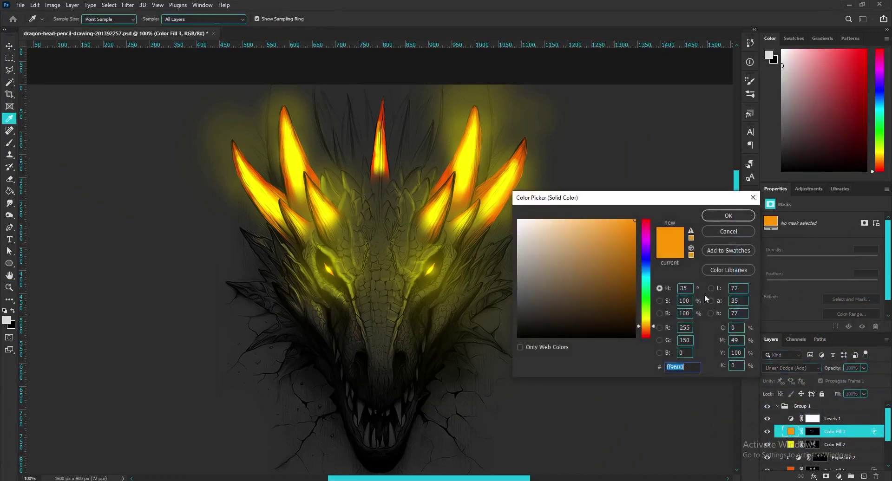
pyautogui.moveTo(649, 327); pyautogui.dragTo(649, 330)
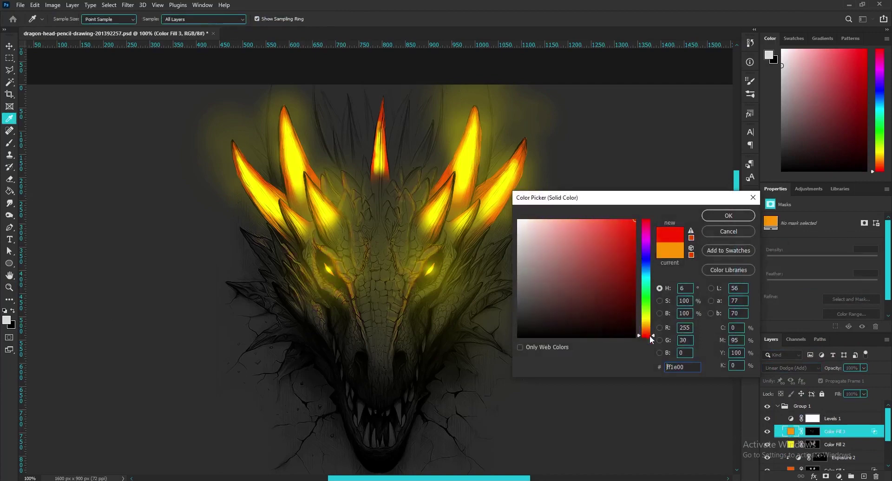
pyautogui.press('Return')
pyautogui.press('z')
pyautogui.keyDown('alt'); pyautogui.click(477, 268); pyautogui.keyUp('alt')
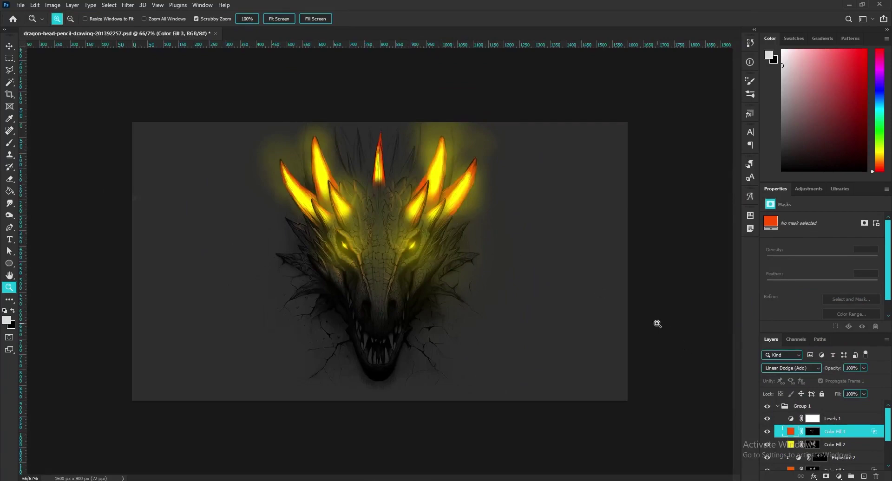
# Target the Levels 1 mask, zoom in on the dragon head and pick the Brush
pyautogui.click(808, 419)
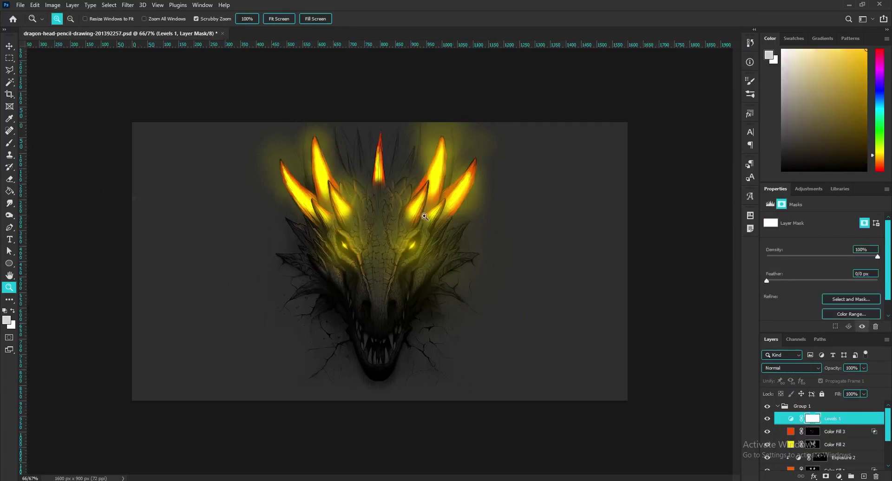
pyautogui.click(362, 154)
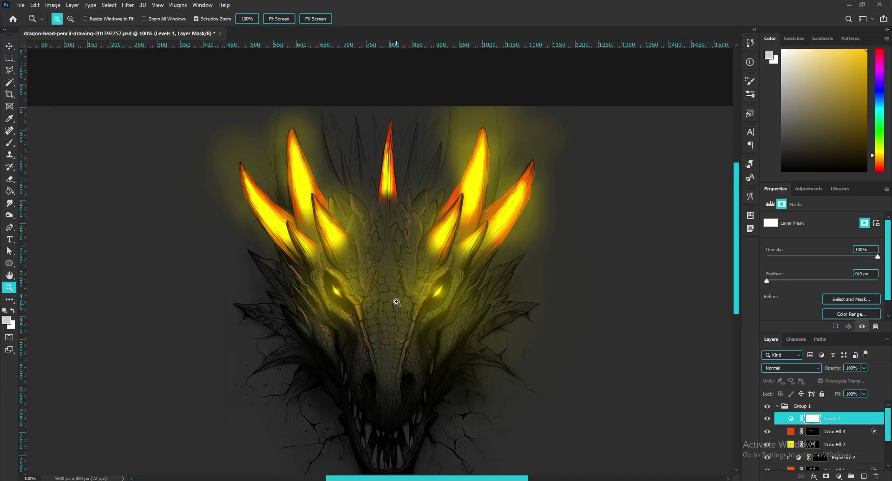
pyautogui.click(9, 145)
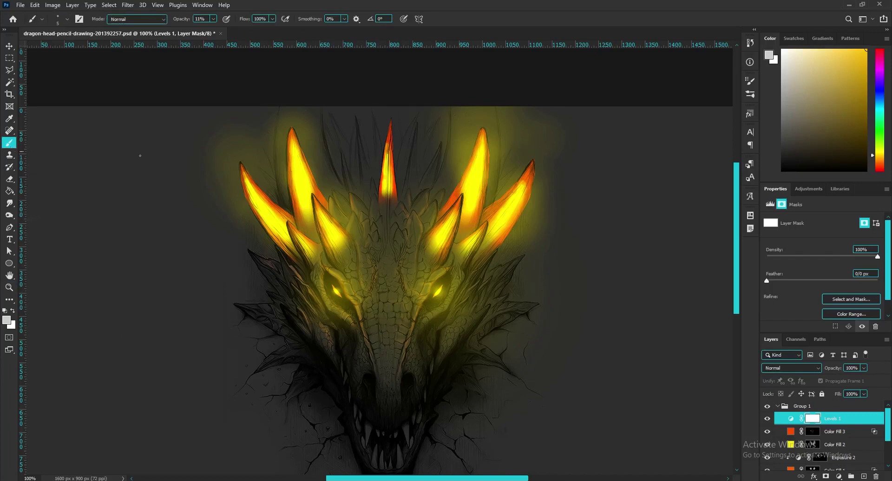